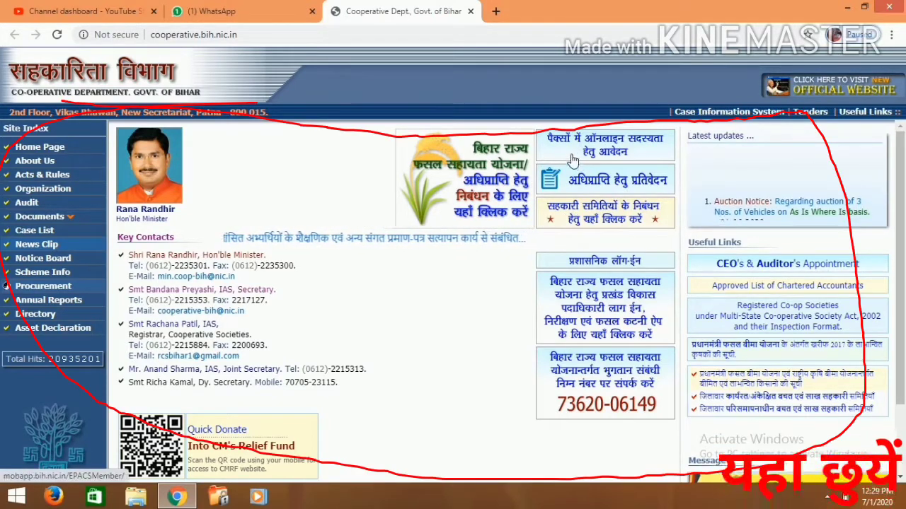
Step: Open the online PACS membership application portal and begin user ID and password registration
click(622, 145)
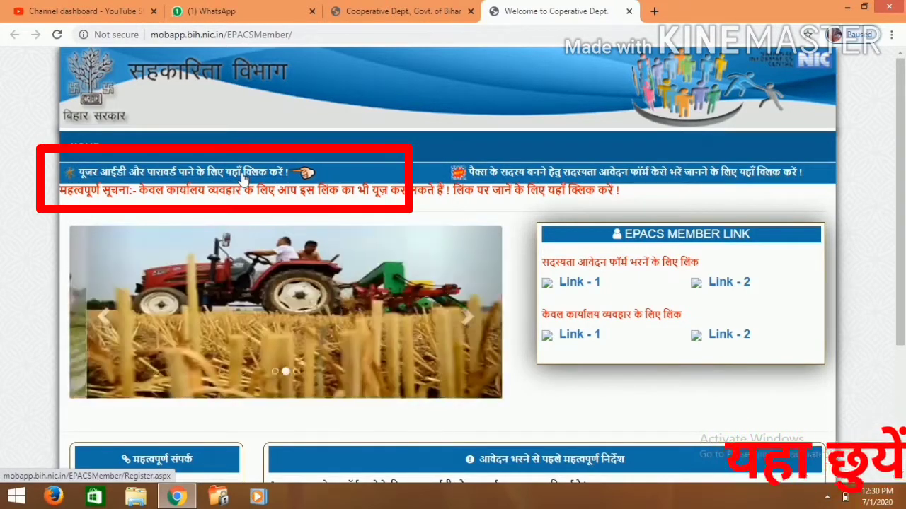
click(242, 177)
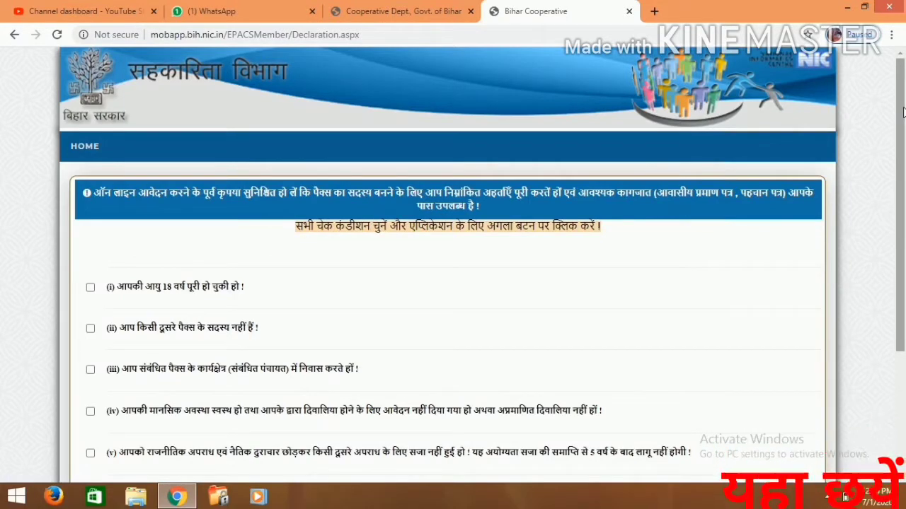
Step: Tick eligibility conditions (i) through (vi) on the Declaration page, then continue with Next >>
drag(903, 112, 904, 163)
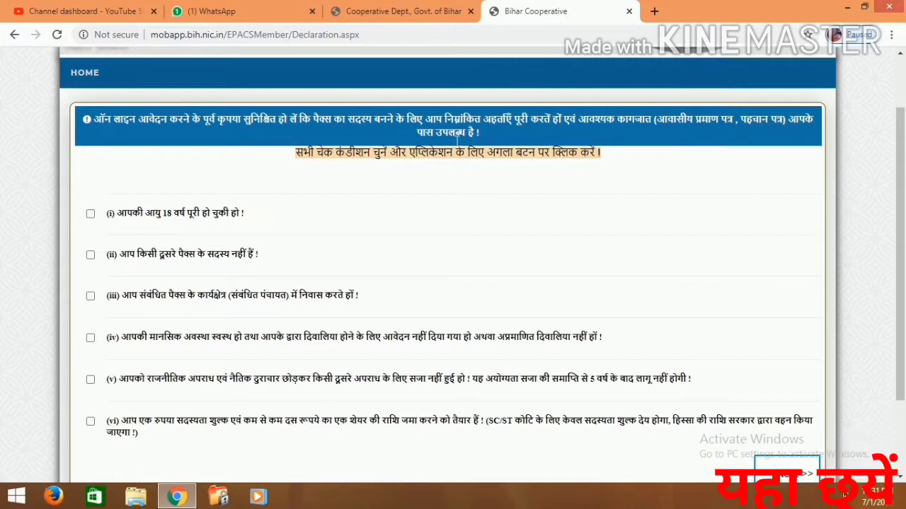
drag(902, 156, 903, 214)
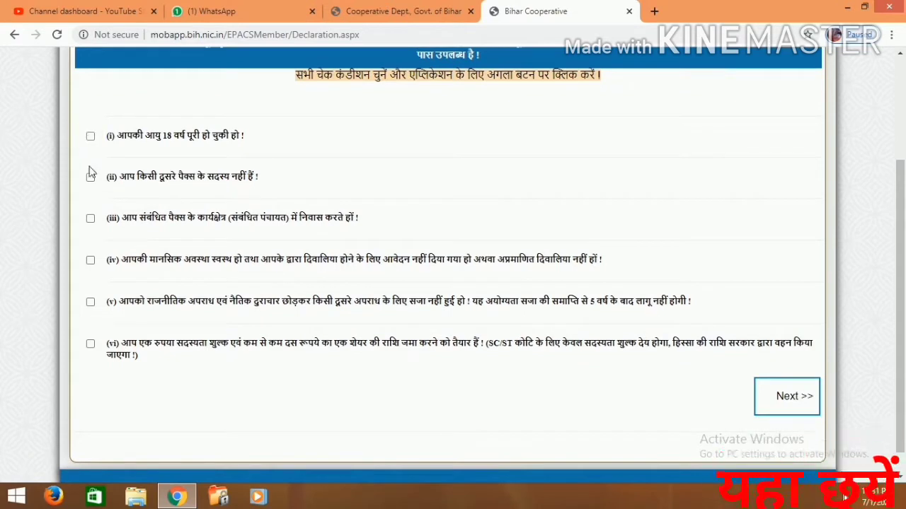
click(91, 136)
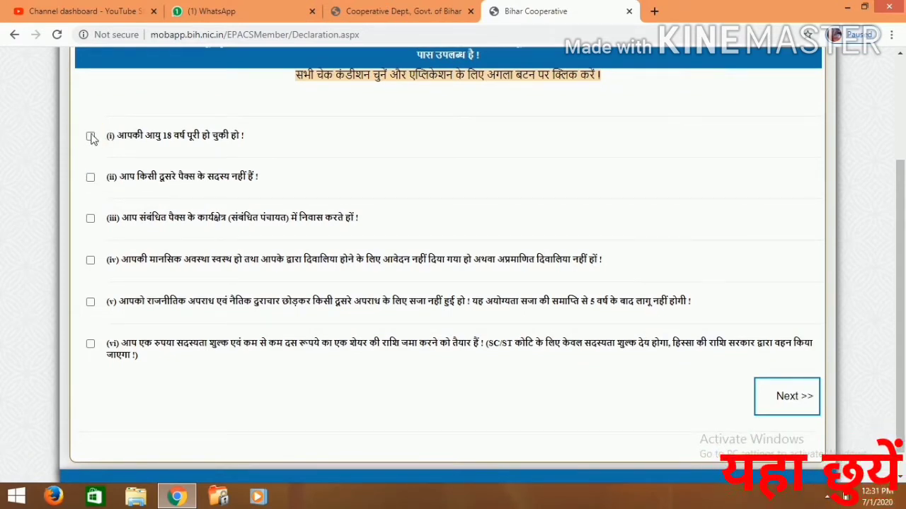
click(91, 138)
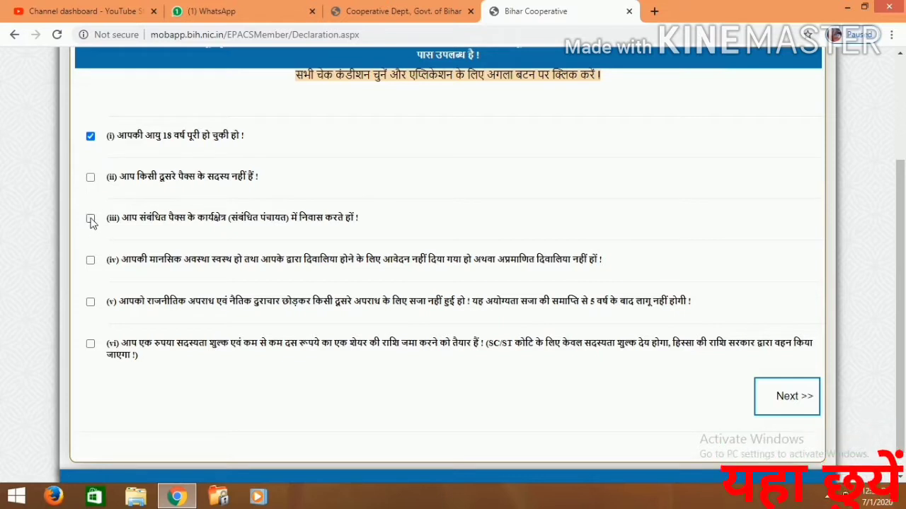
click(91, 178)
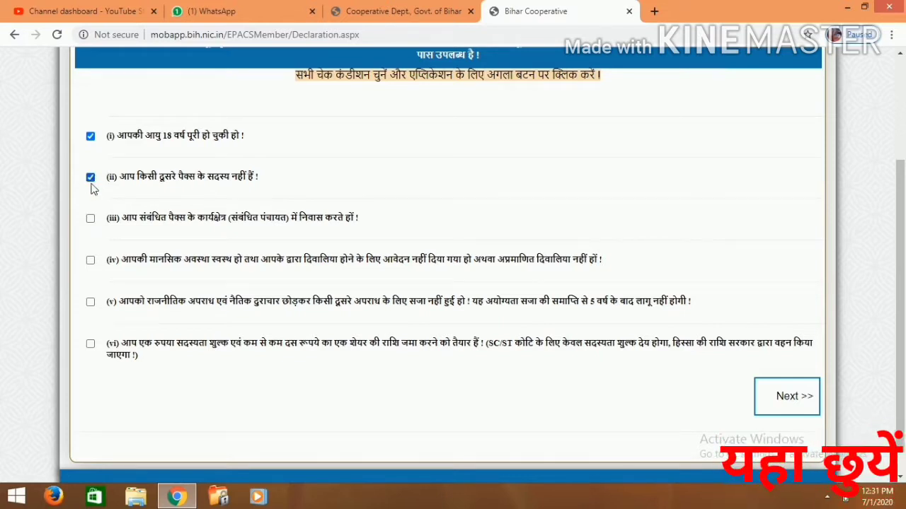
click(90, 220)
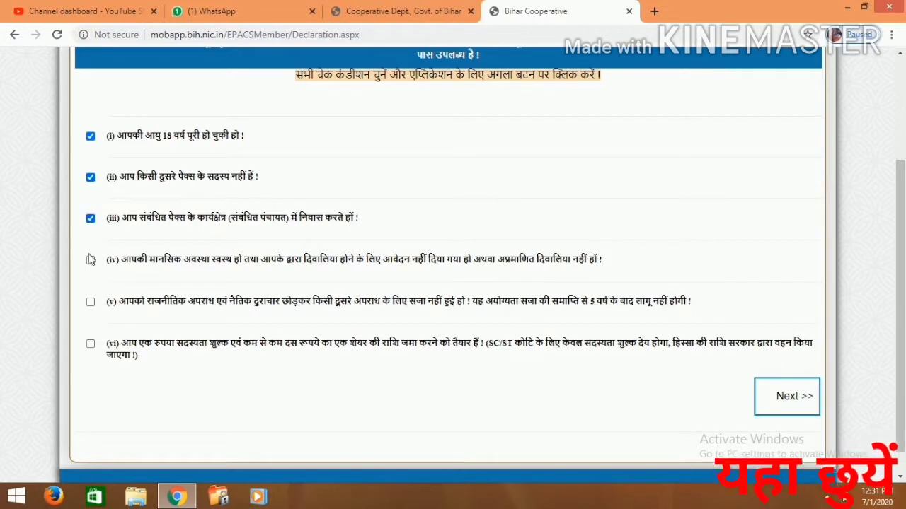
click(90, 261)
click(91, 303)
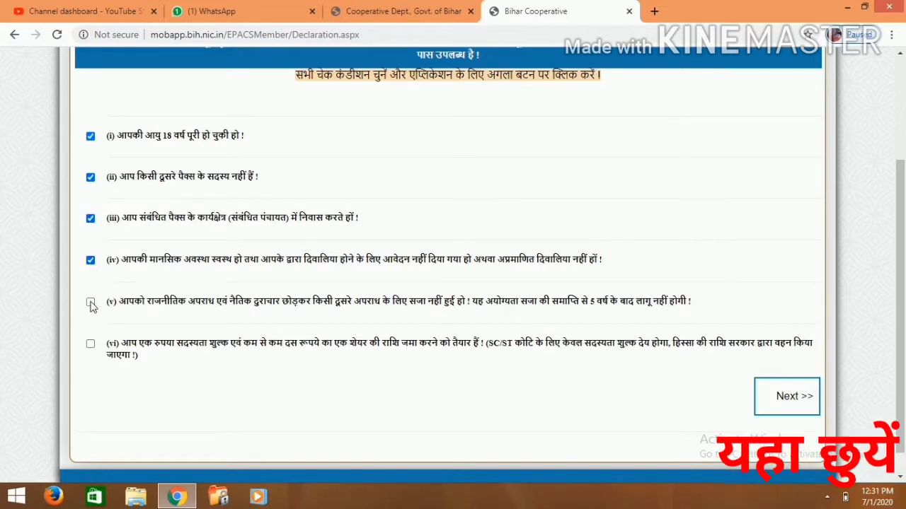
click(90, 346)
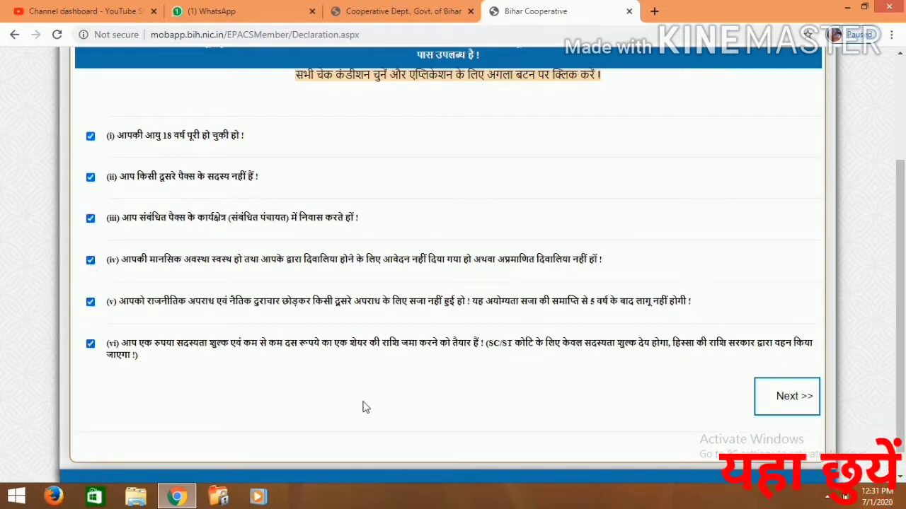
click(776, 398)
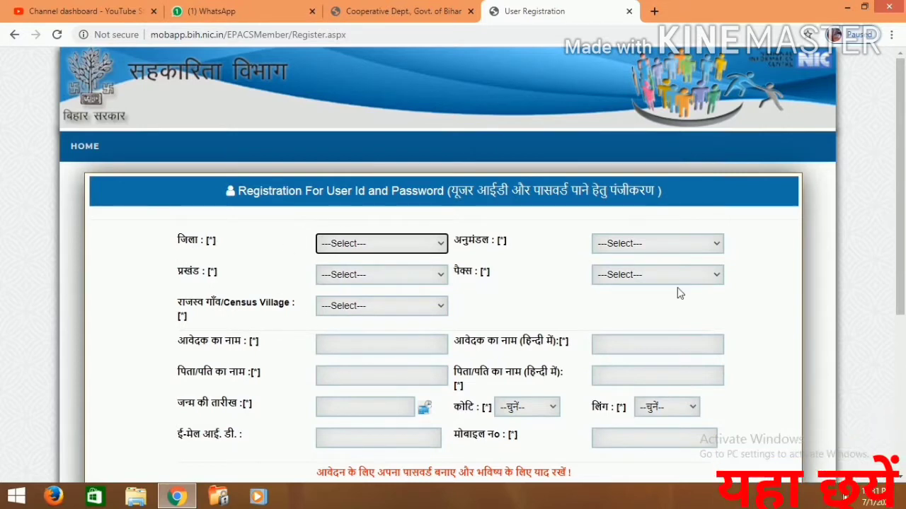
Step: Select district PATNA and sub-division DANAPUR on the registration form
scroll(510, 269, down, 1)
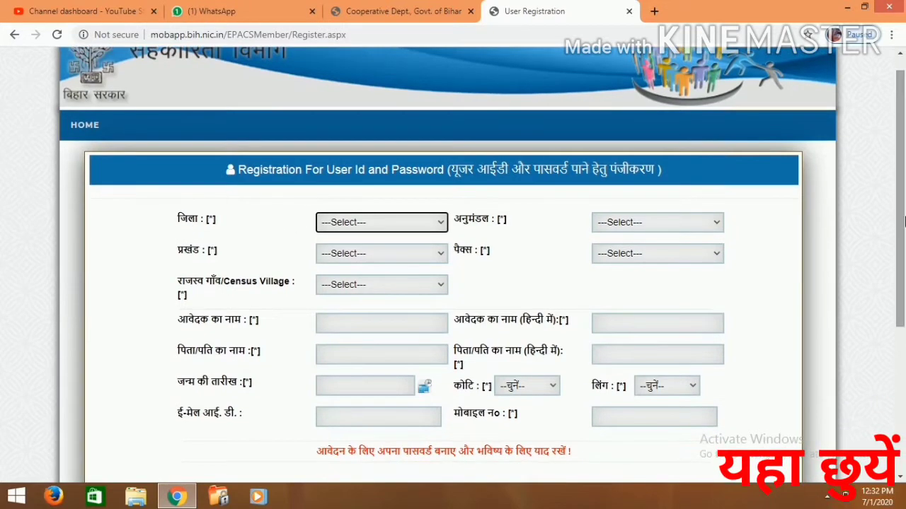
click(356, 225)
text(pu)
key(Up)
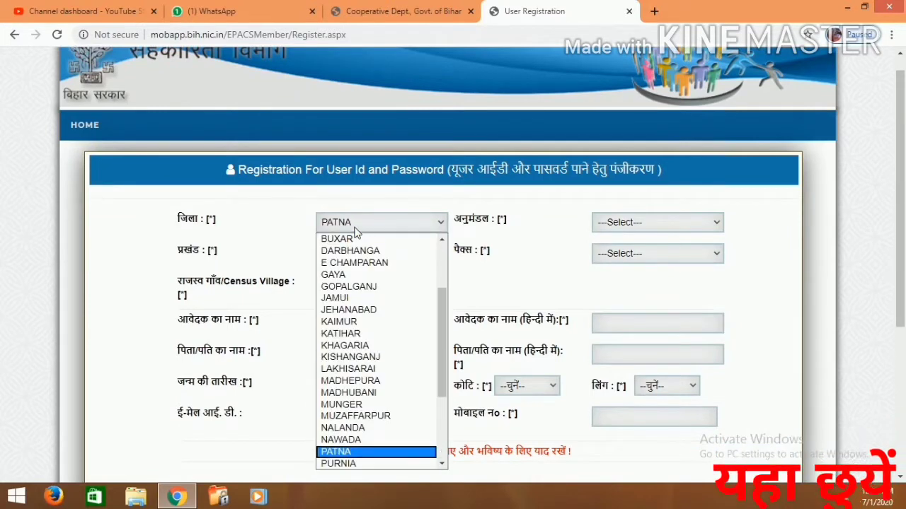
key(Return)
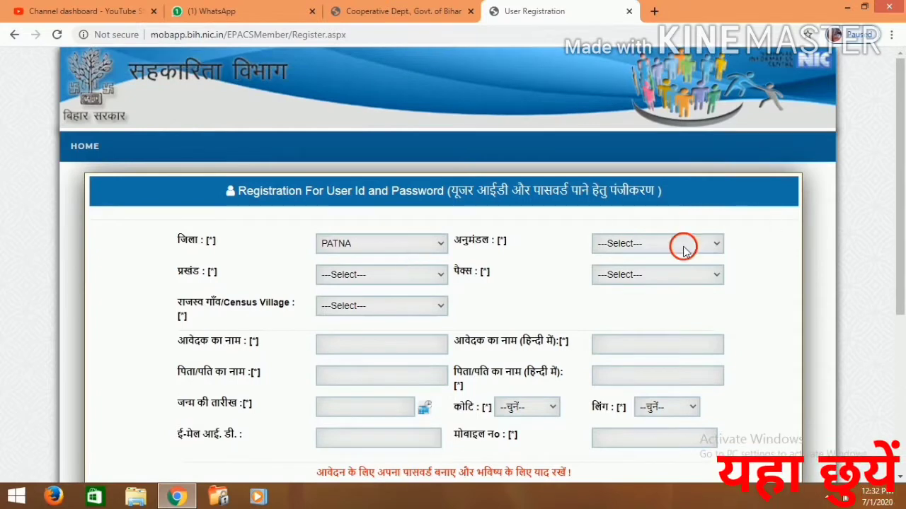
click(683, 246)
key(d)
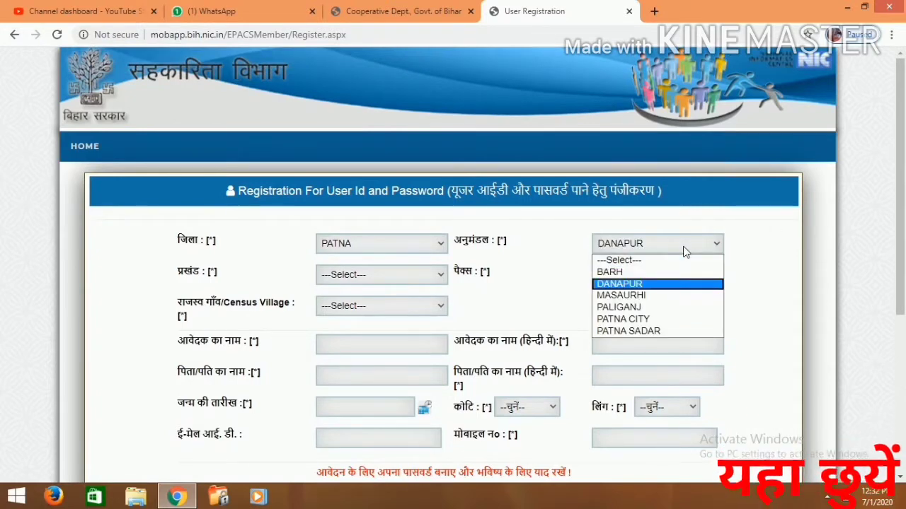
key(Return)
Step: Choose Bihta as the block once the block list loads
click(418, 282)
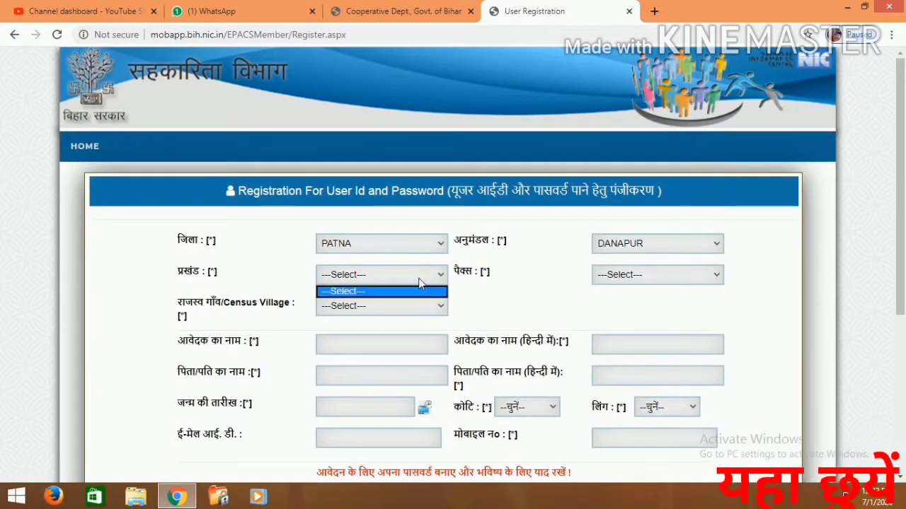
click(419, 281)
click(419, 281)
click(419, 282)
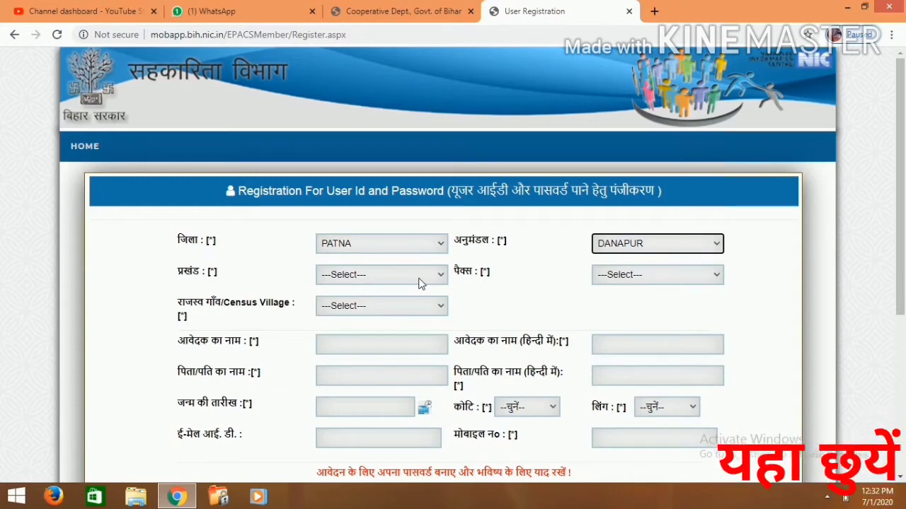
click(419, 281)
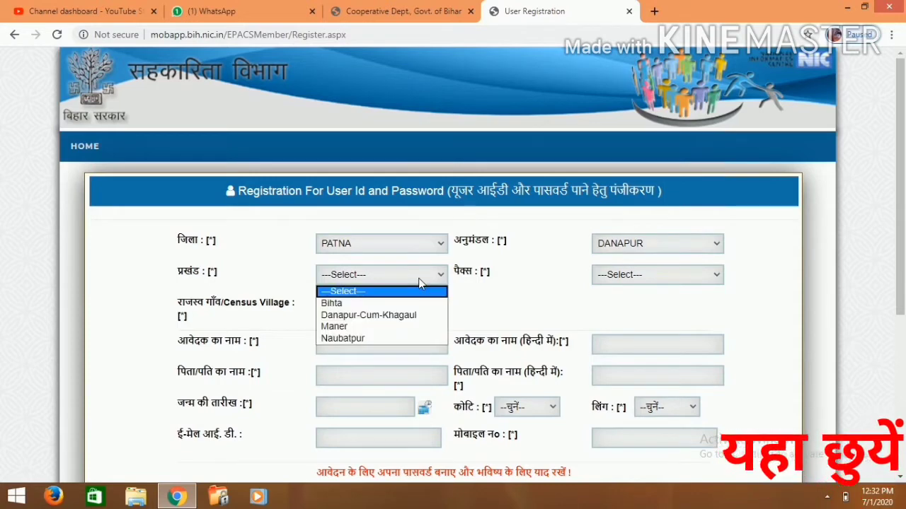
click(343, 303)
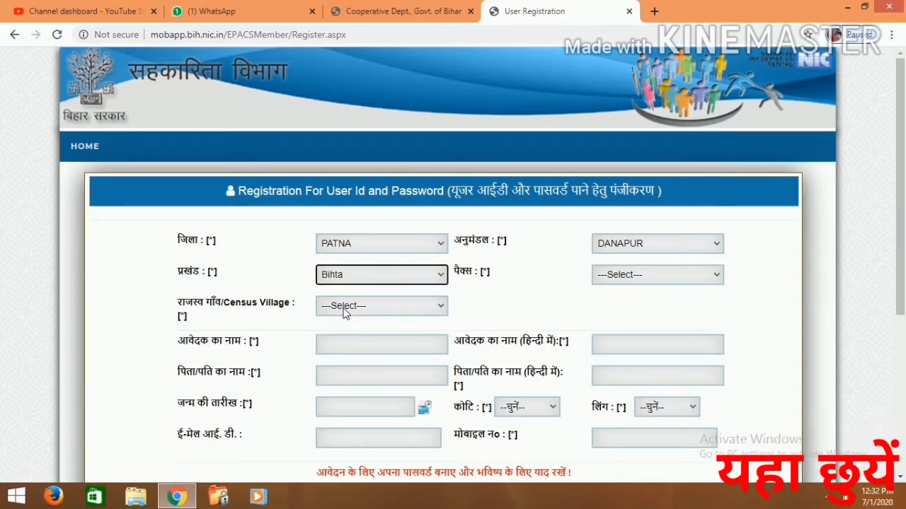
Step: Choose RAGHOPUR as the PACS once the PACS list fills
click(658, 278)
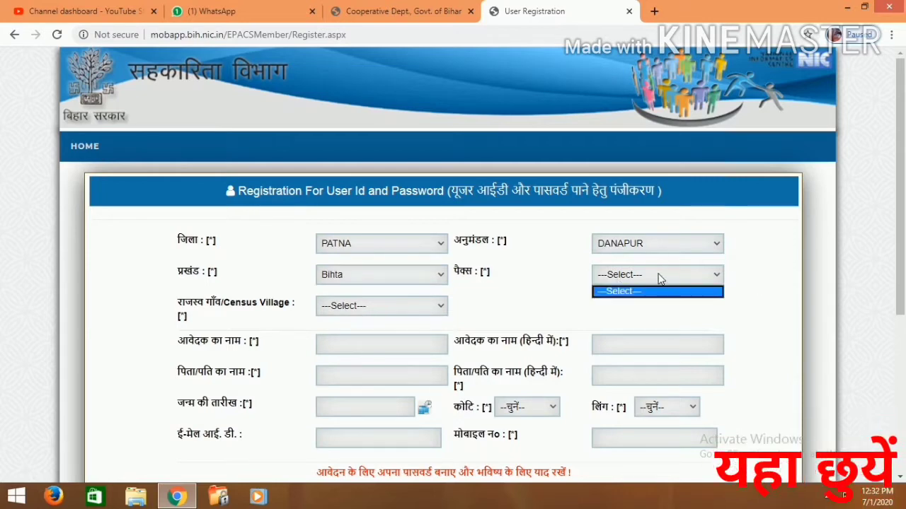
click(658, 279)
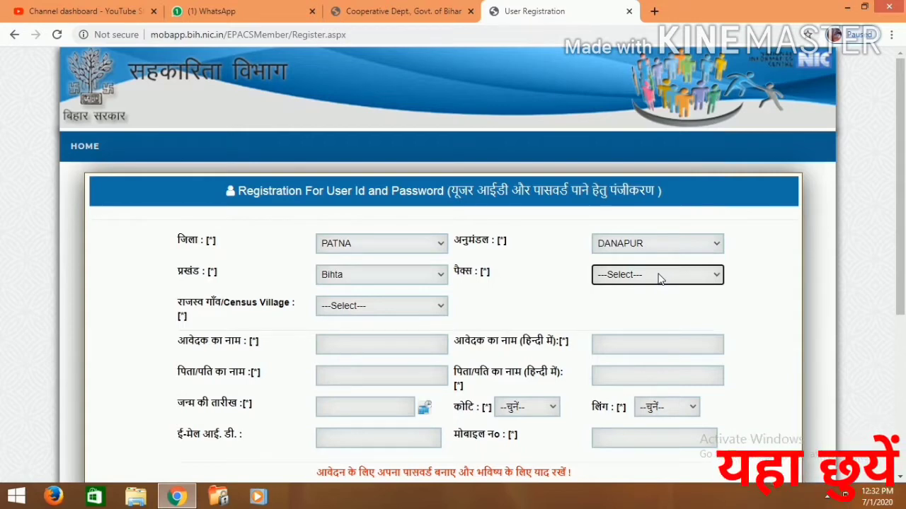
click(658, 279)
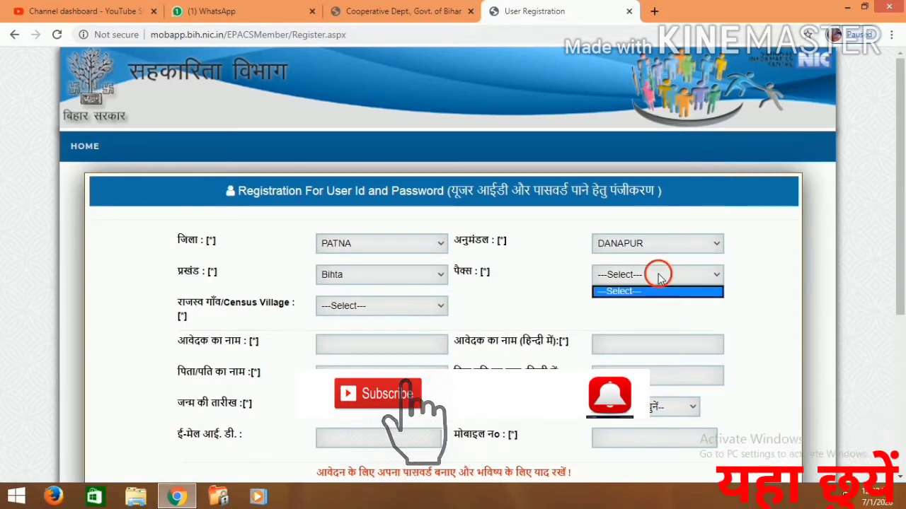
click(658, 279)
click(658, 279)
key(r)
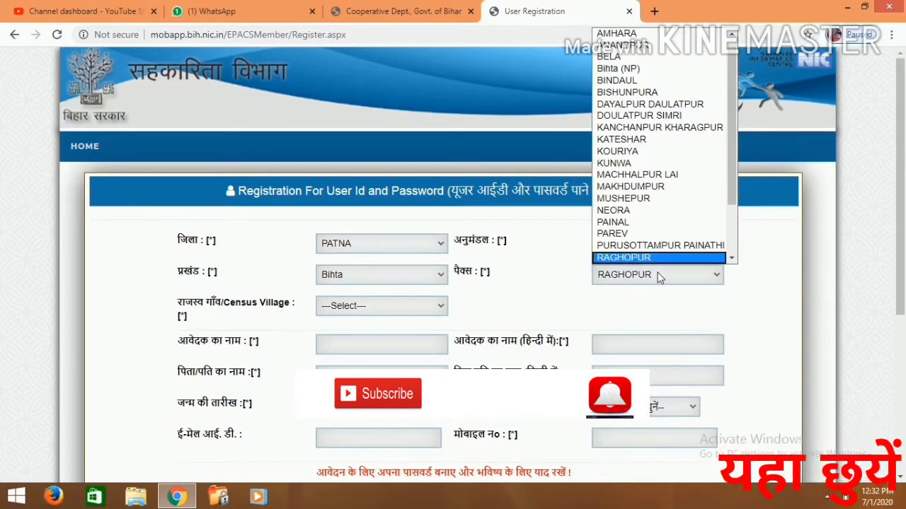
click(658, 276)
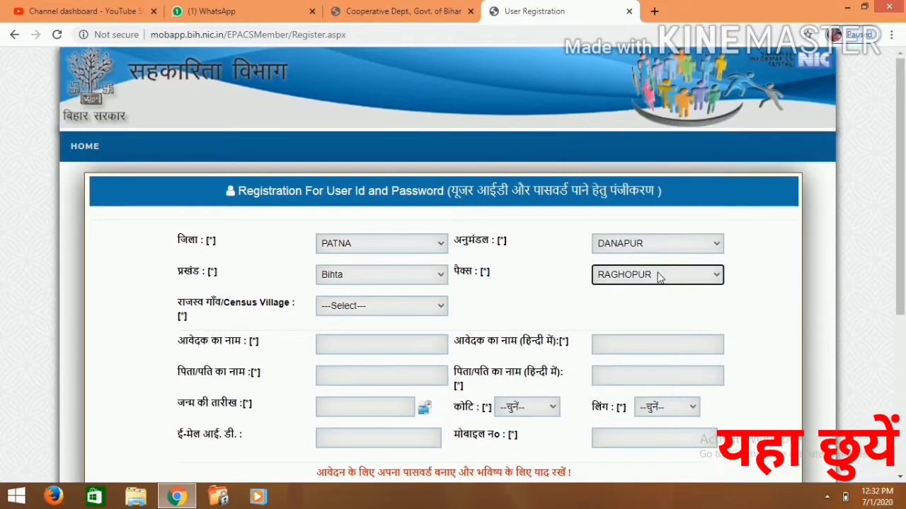
Step: Set the Census Village to OTHER
click(345, 314)
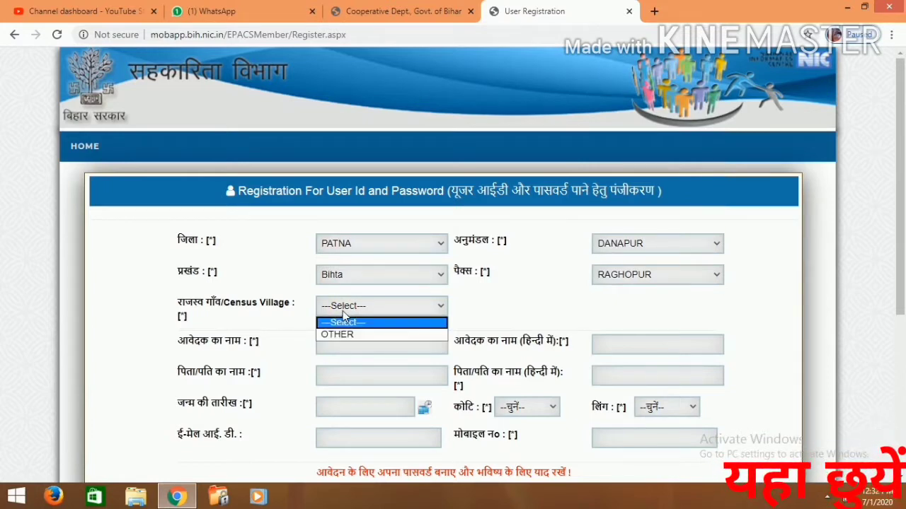
click(338, 334)
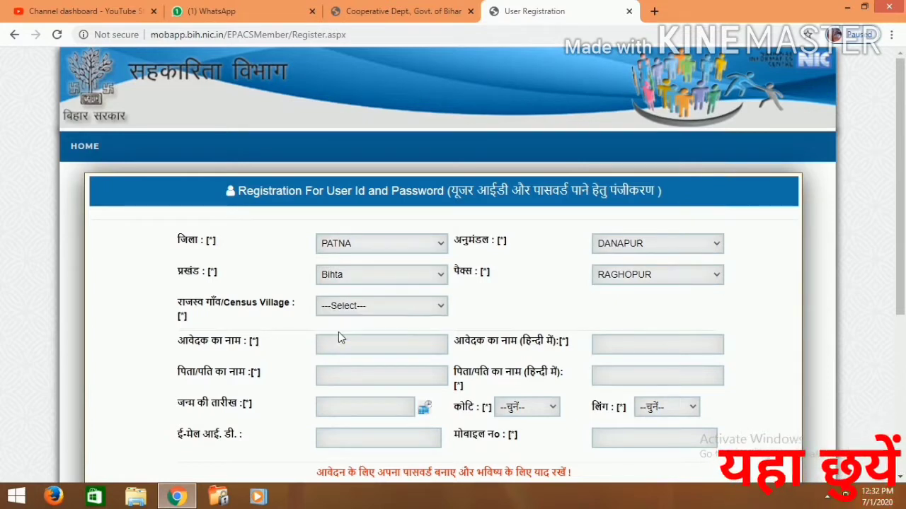
click(346, 312)
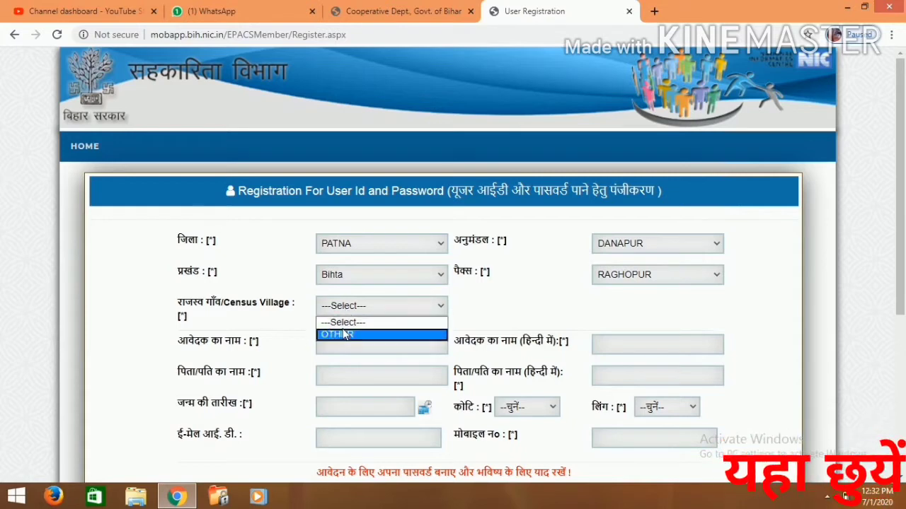
click(342, 334)
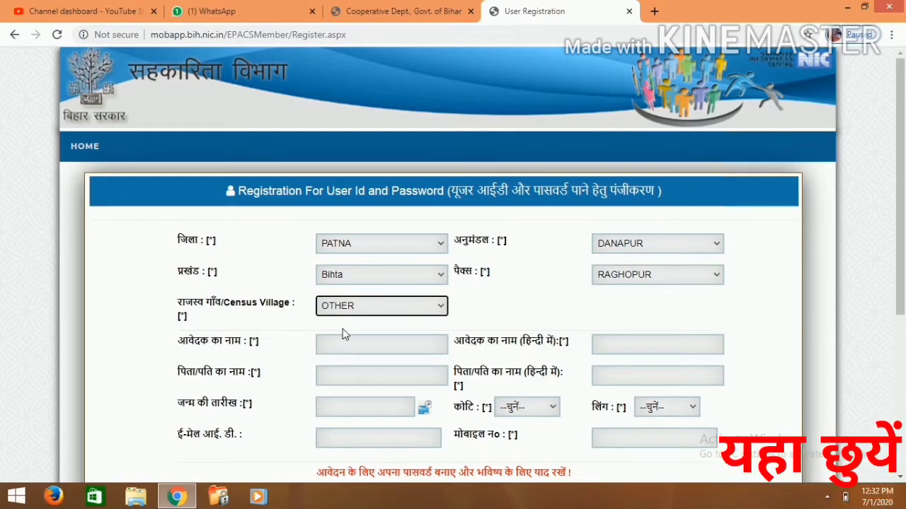
click(354, 309)
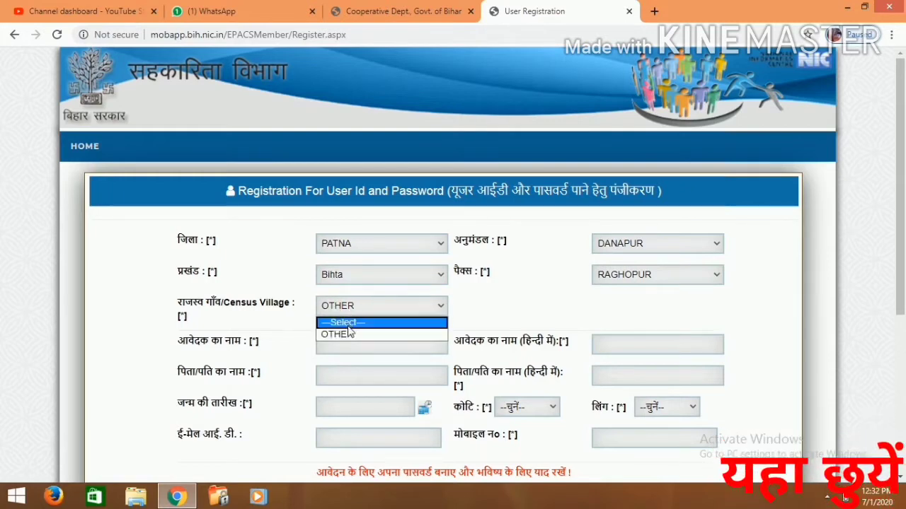
click(347, 334)
drag(903, 181, 905, 230)
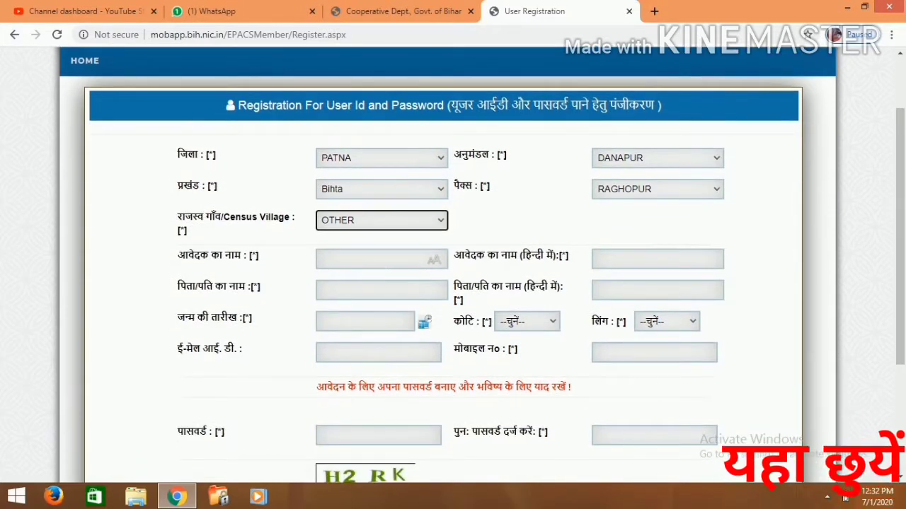
Step: Enter the applicant's full name in the English name field
scroll(380, 263, up, 1)
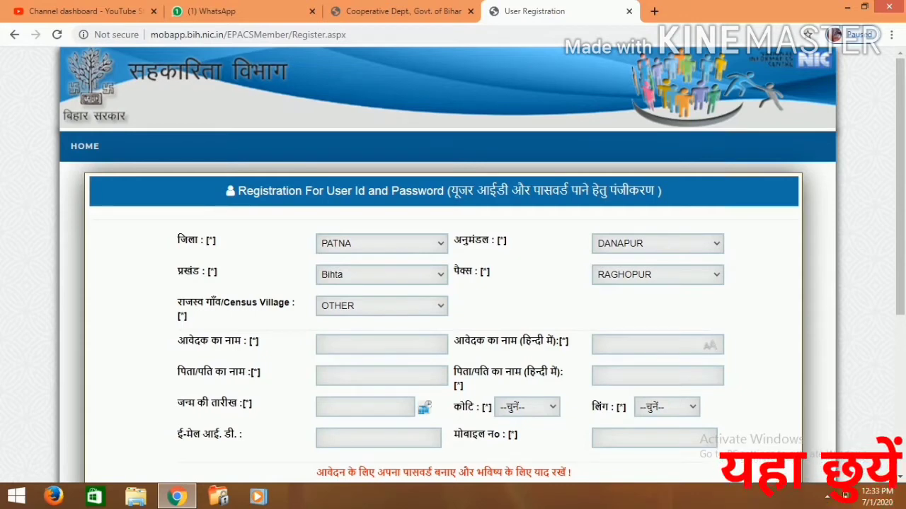
click(358, 345)
click(410, 348)
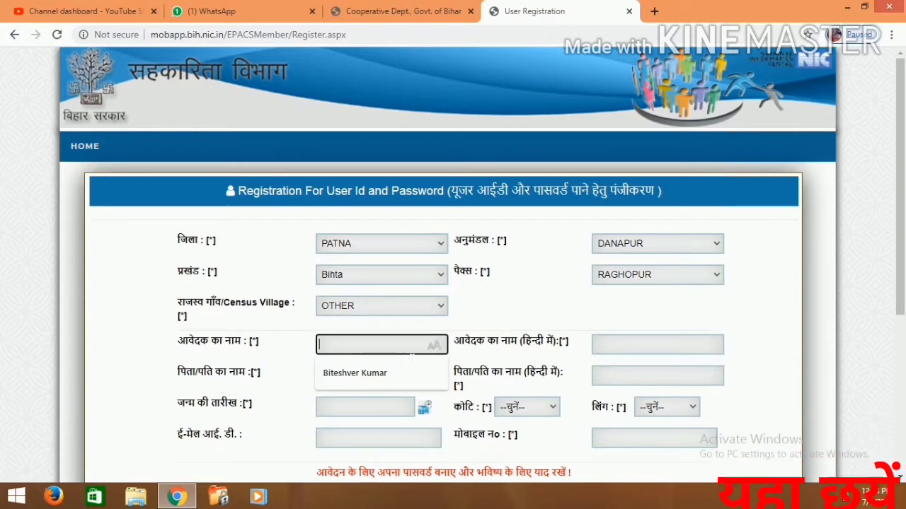
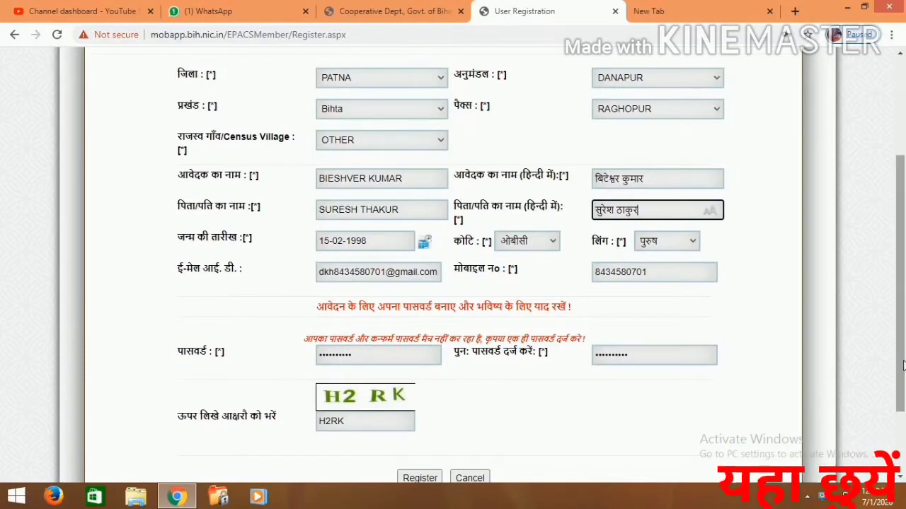
scroll(904, 312, up, 2)
scroll(904, 311, up, 1)
scroll(903, 325, down, 2)
drag(902, 341, 901, 380)
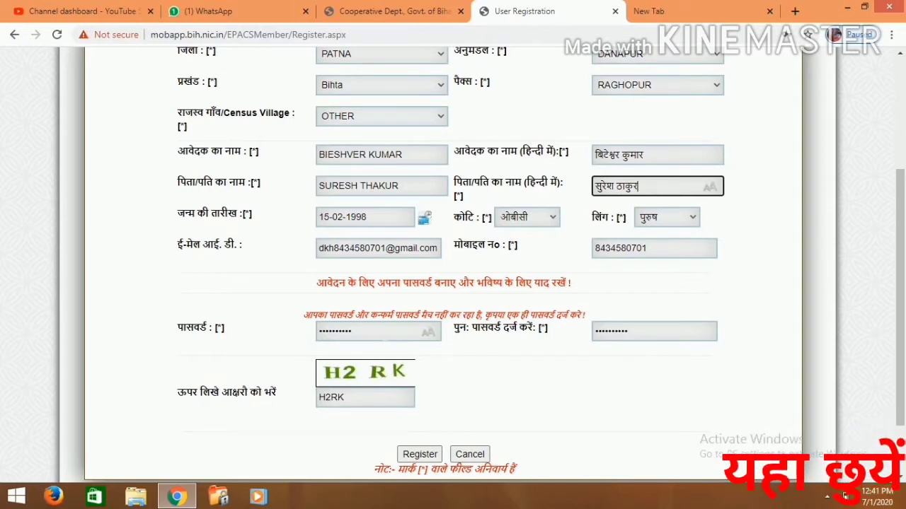
Step: Retype the password so it matches the confirmation, then submit the registration form
double_click(373, 332)
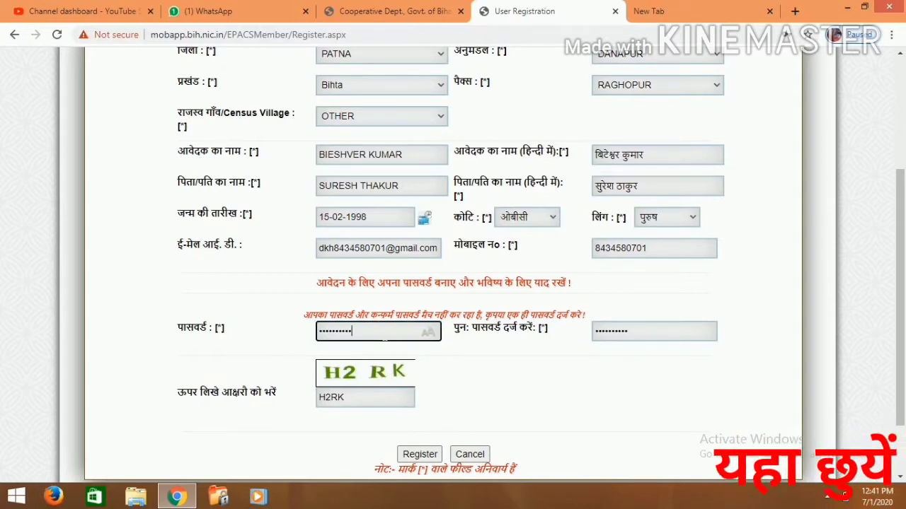
key(BackSpace)
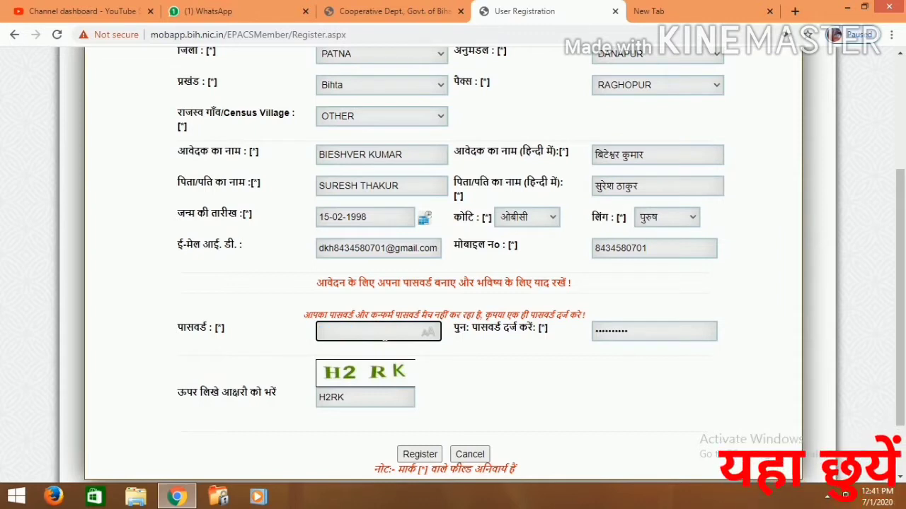
text(•••)
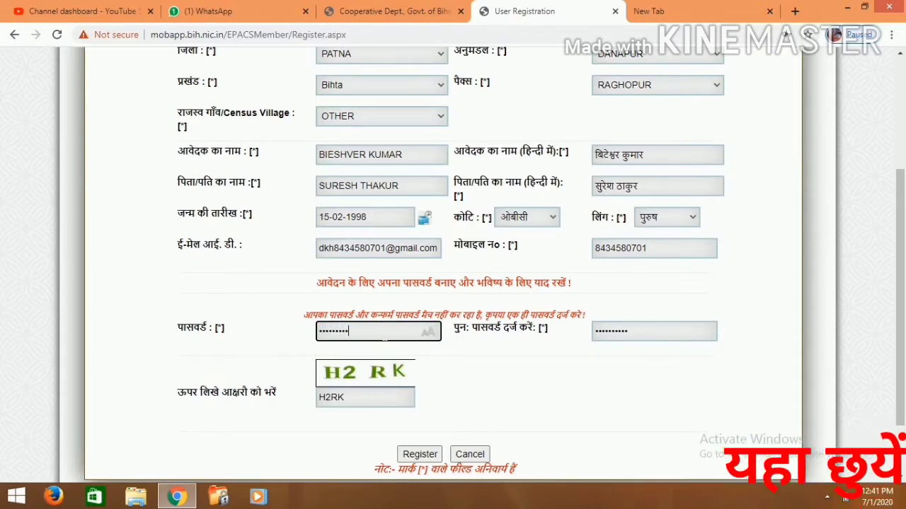
click(665, 332)
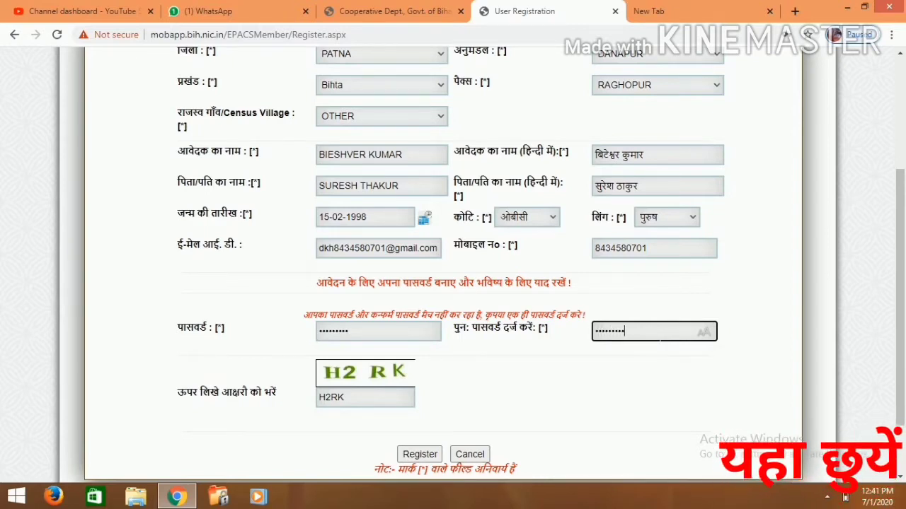
click(584, 425)
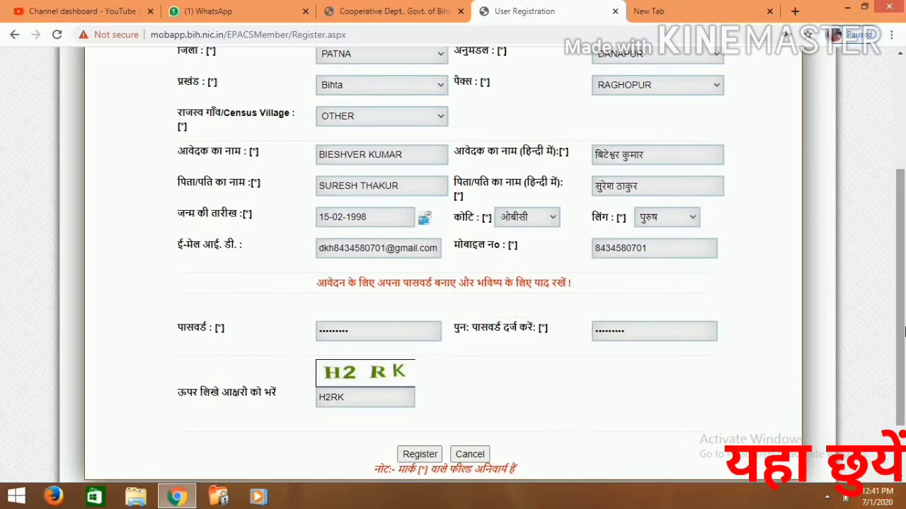
scroll(496, 446, down, 1)
click(422, 419)
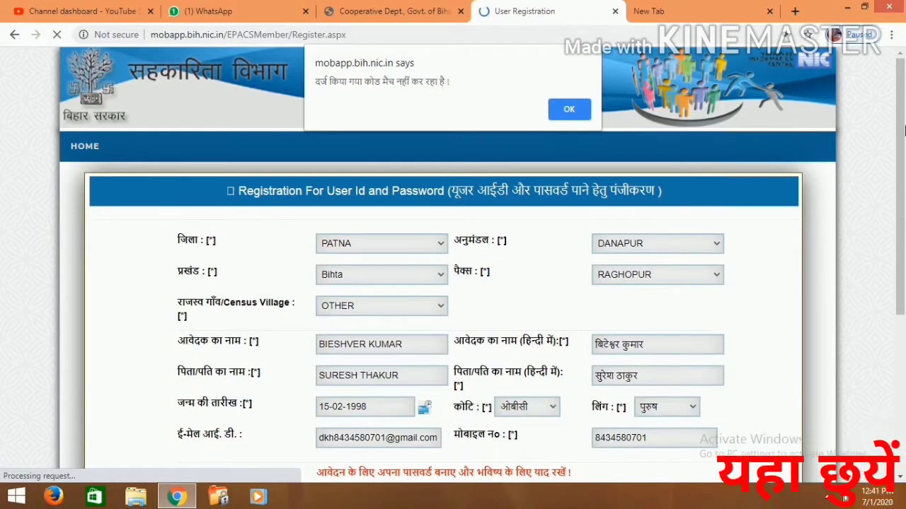
Step: Dismiss the captcha-mismatch alert and retype the password and its confirmation
click(559, 117)
scroll(904, 198, down, 2)
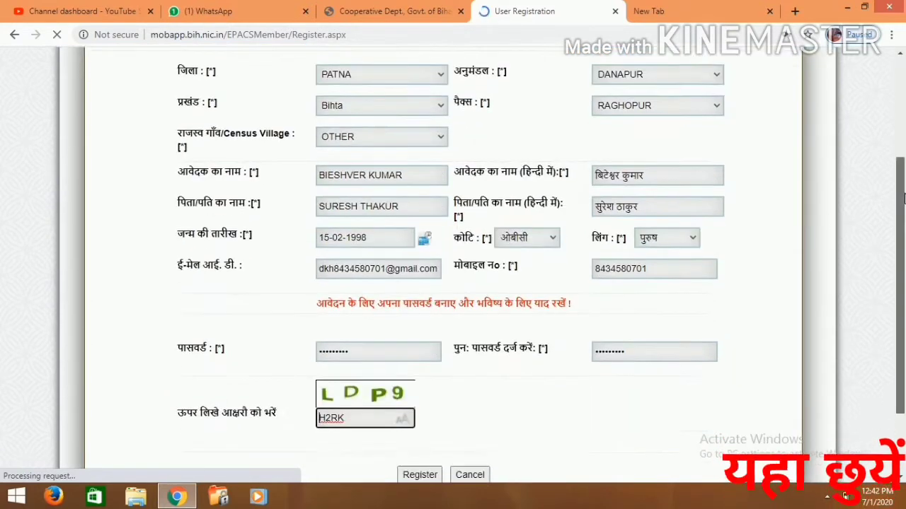
drag(904, 198, 888, 251)
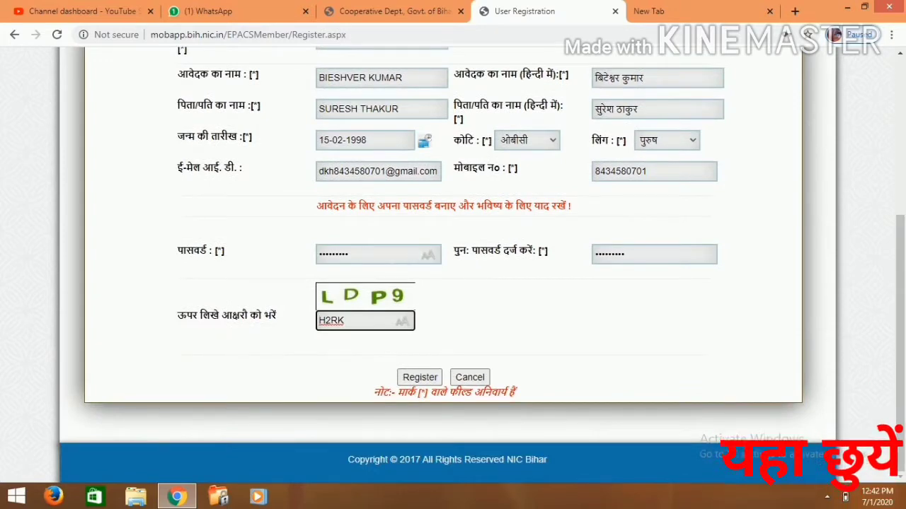
click(389, 257)
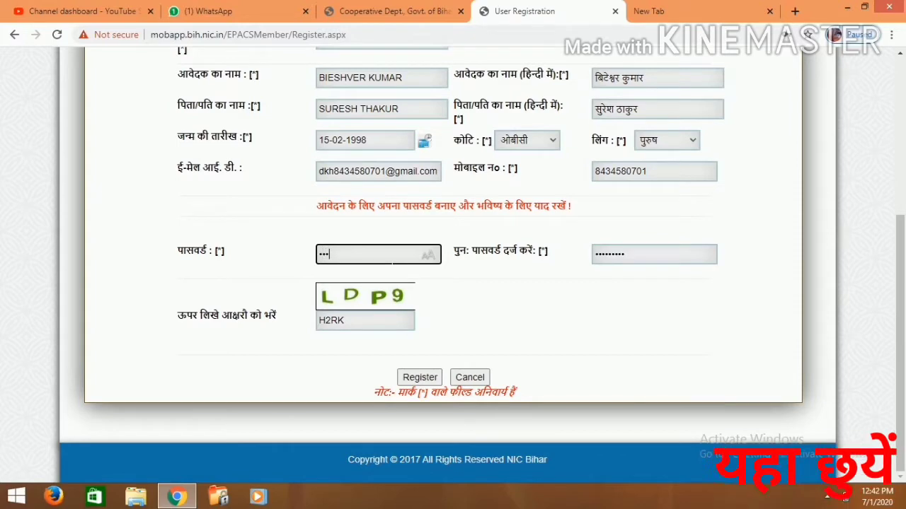
double_click(644, 259)
text(•)
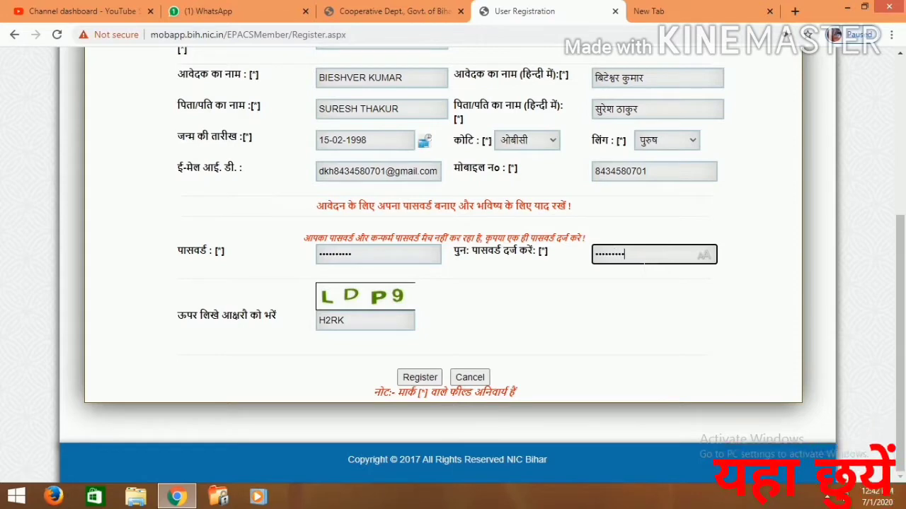
click(679, 304)
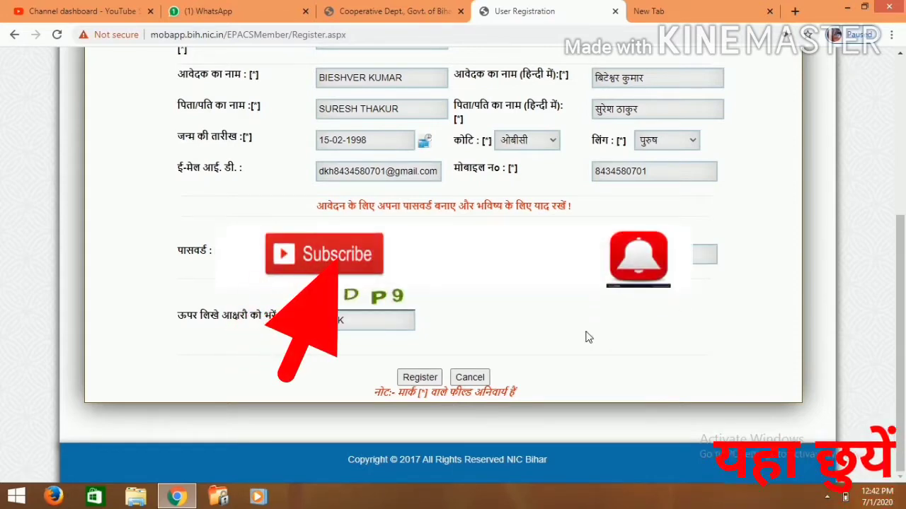
Step: Delete the old captcha entry and submit the registration again
double_click(380, 323)
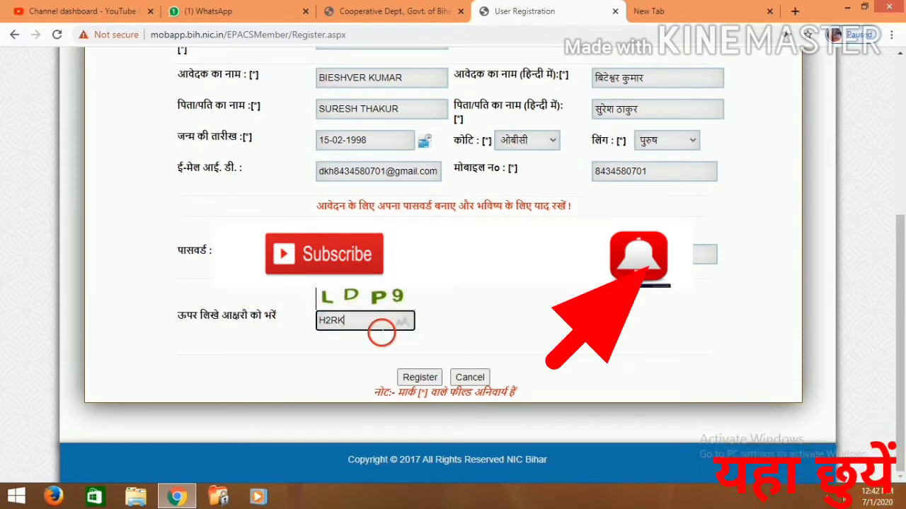
key(BackSpace)
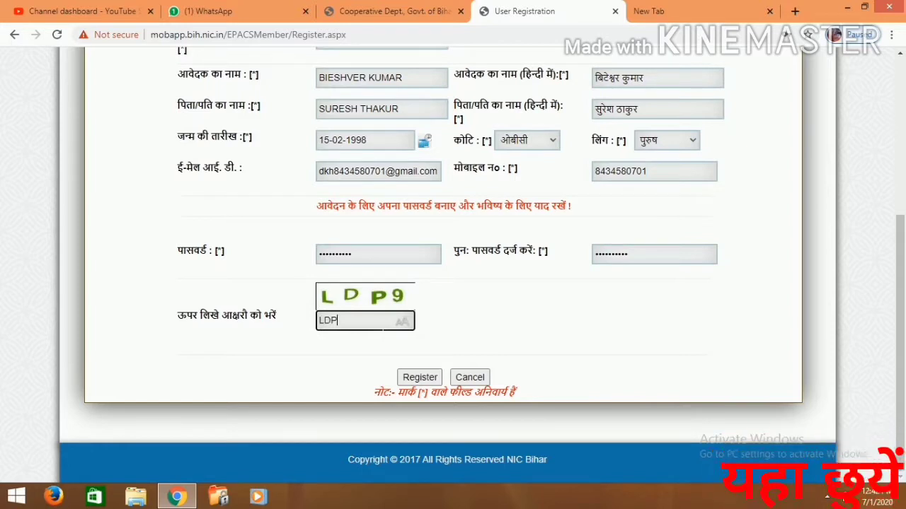
click(422, 380)
Step: Submit the registration, decline saving the password, and print the success page showing the user ID
click(431, 380)
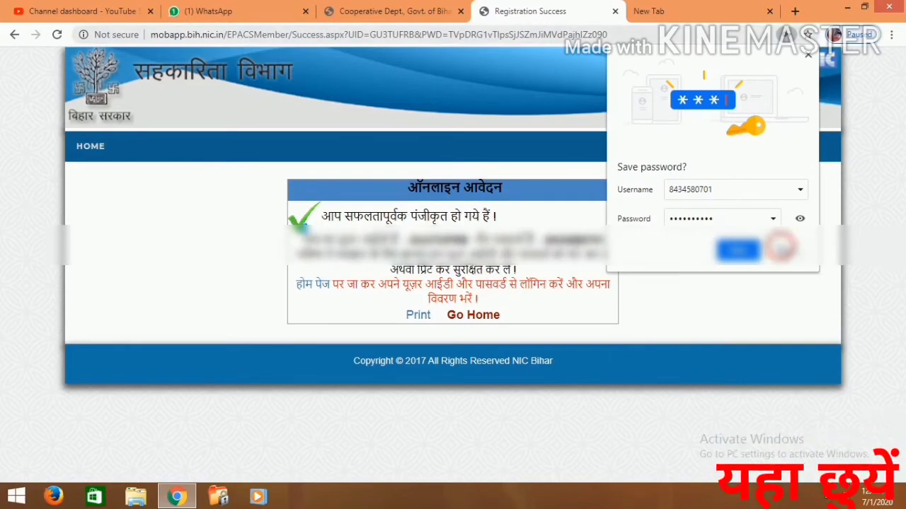
click(782, 251)
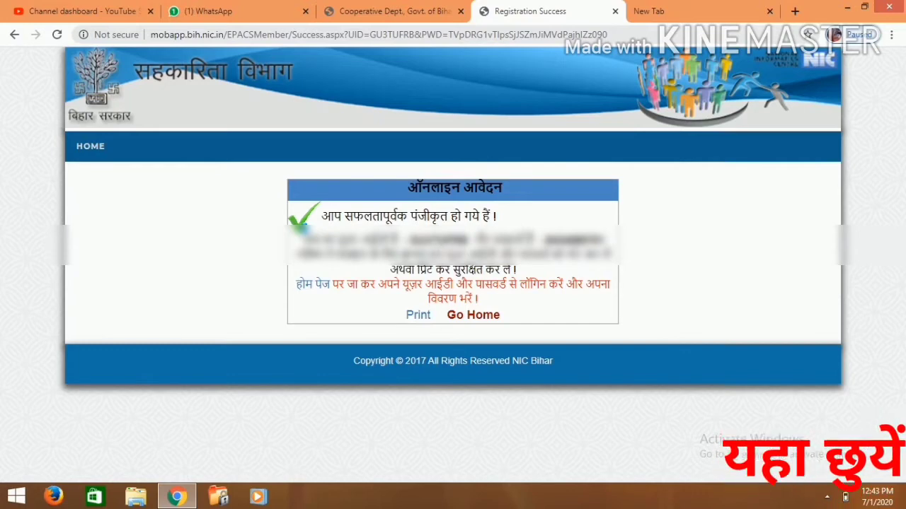
drag(409, 240, 476, 241)
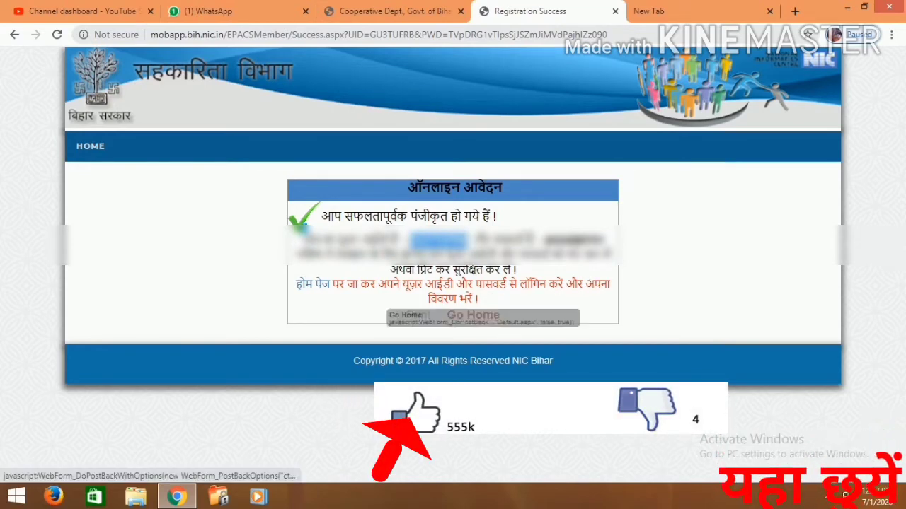
drag(386, 285, 393, 285)
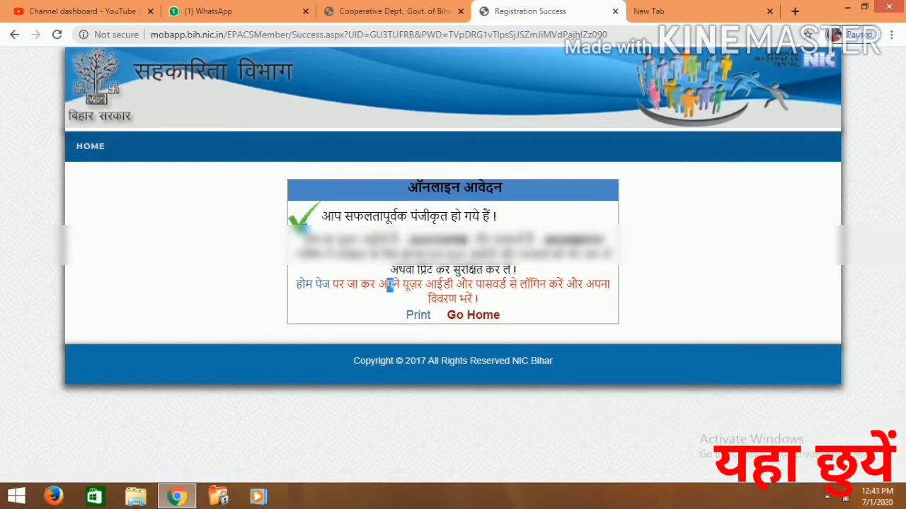
click(421, 316)
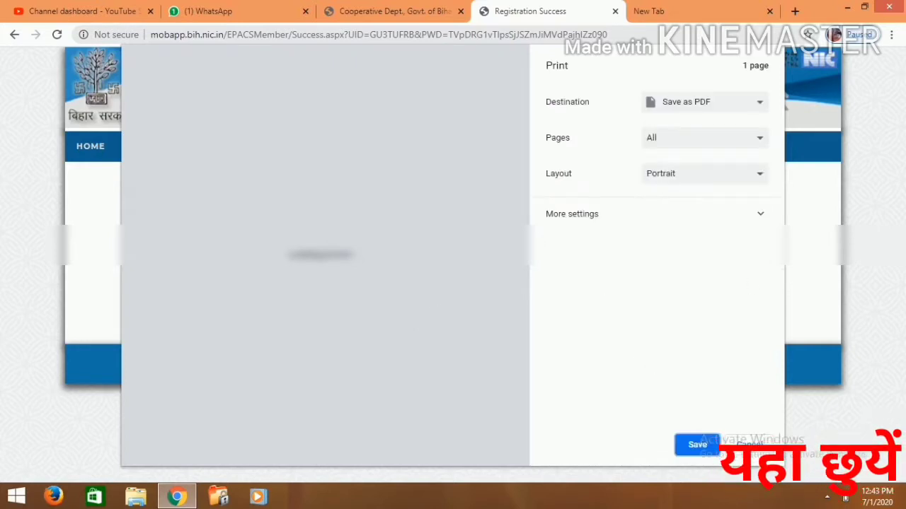
Step: Save the confirmation as PDF 'SAHAKARITA VIBHAG' on the Desktop and return to the portal home
click(697, 445)
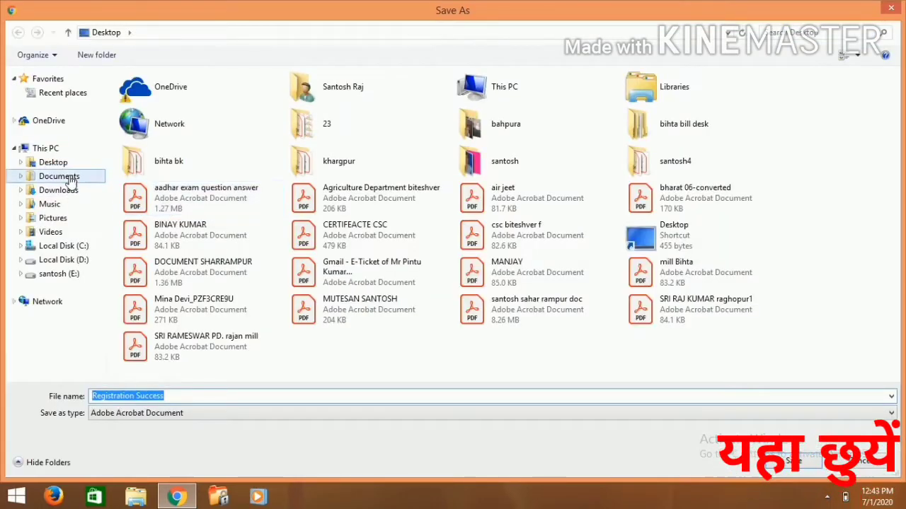
click(64, 167)
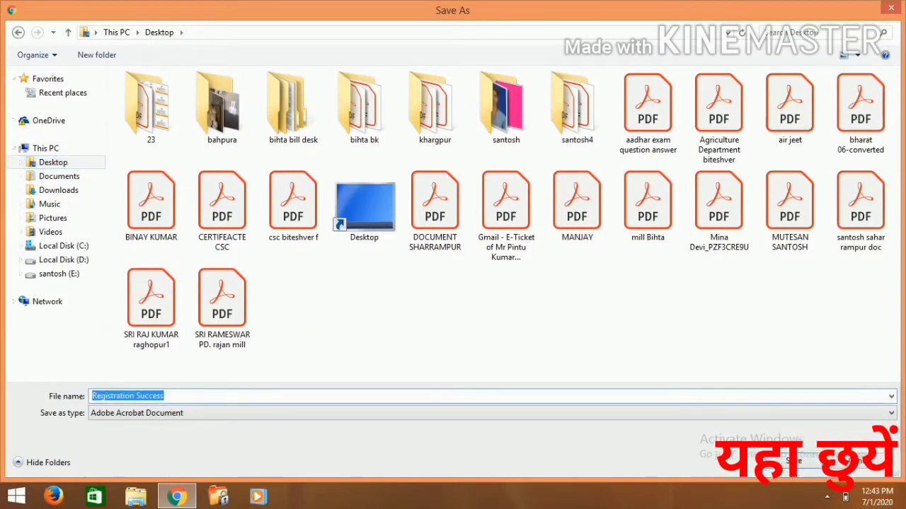
key(BackSpace)
text(SAHAKA)
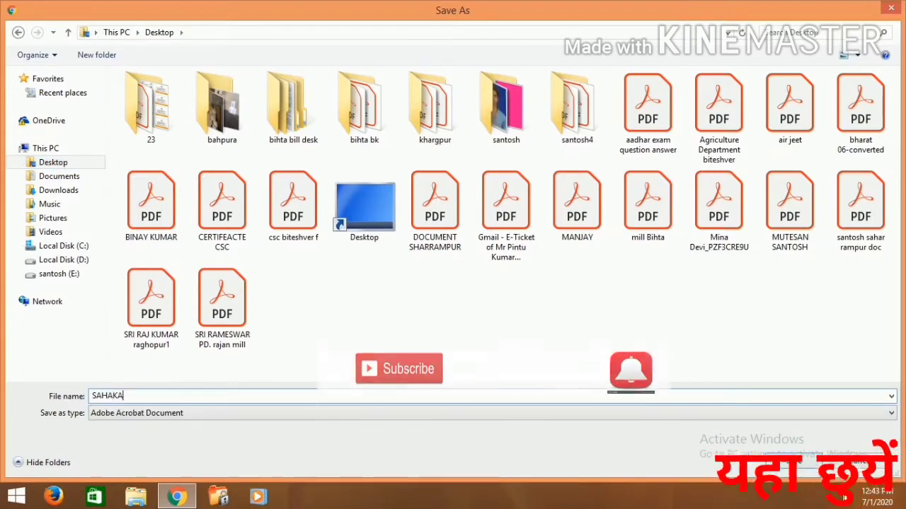
text(RITA VIBHAG)
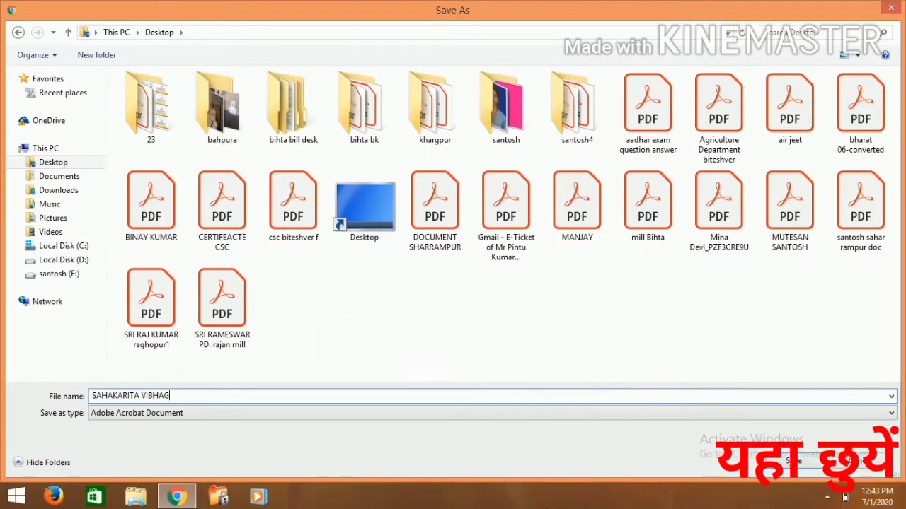
key(Return)
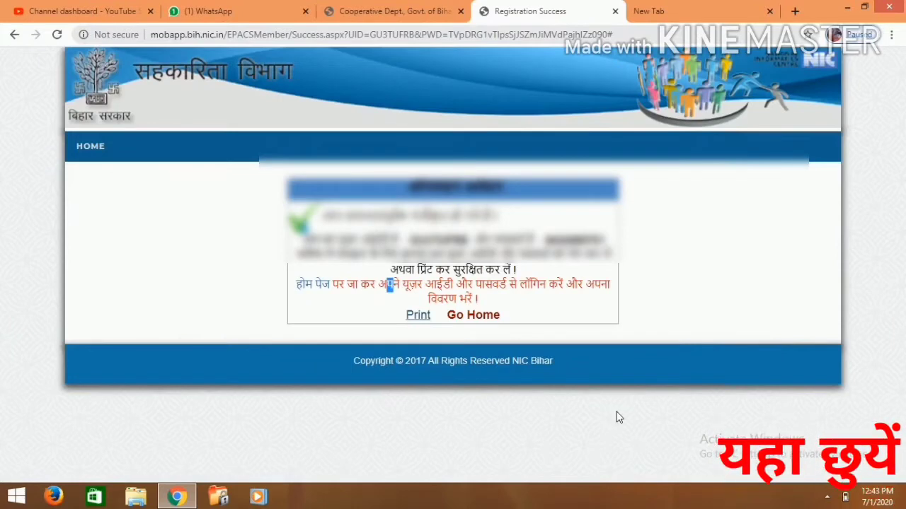
click(485, 322)
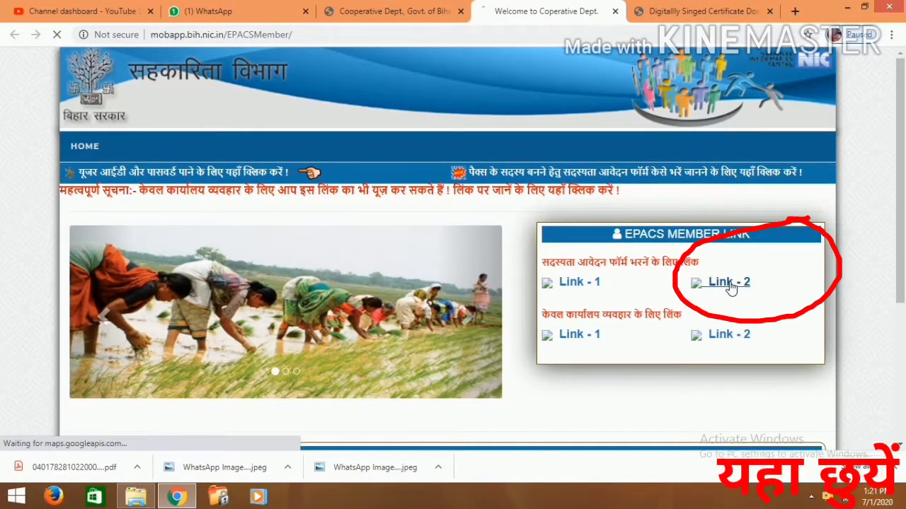
Step: Open the Link-2 login page and log in with the user ID, password and captcha code
click(728, 284)
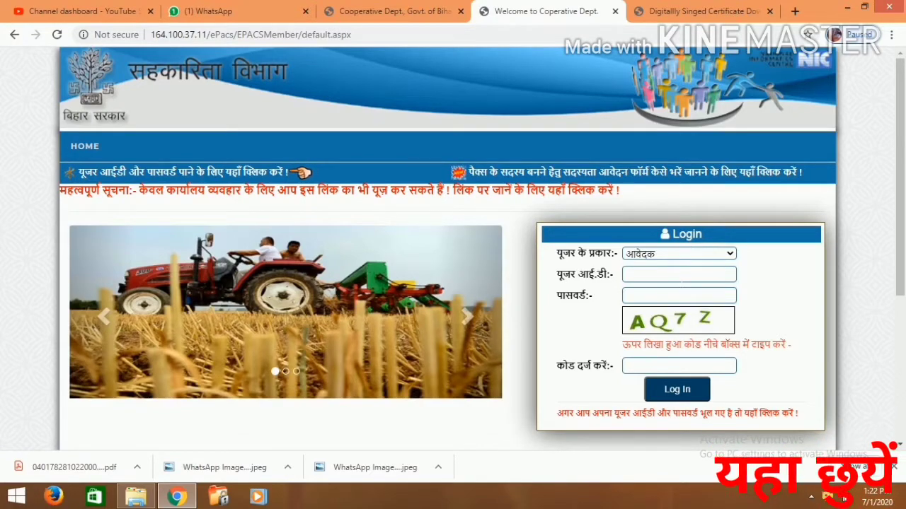
click(682, 276)
click(658, 323)
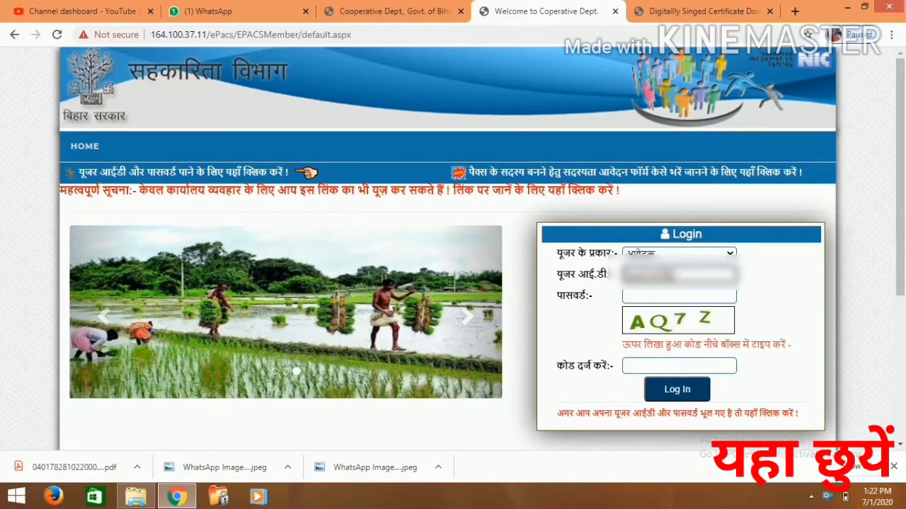
click(662, 298)
text(**********)
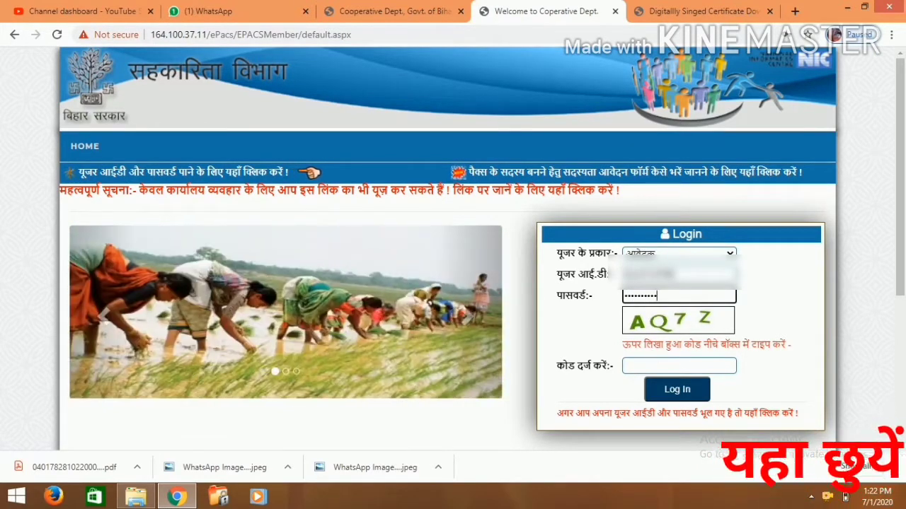
click(653, 365)
text(A)
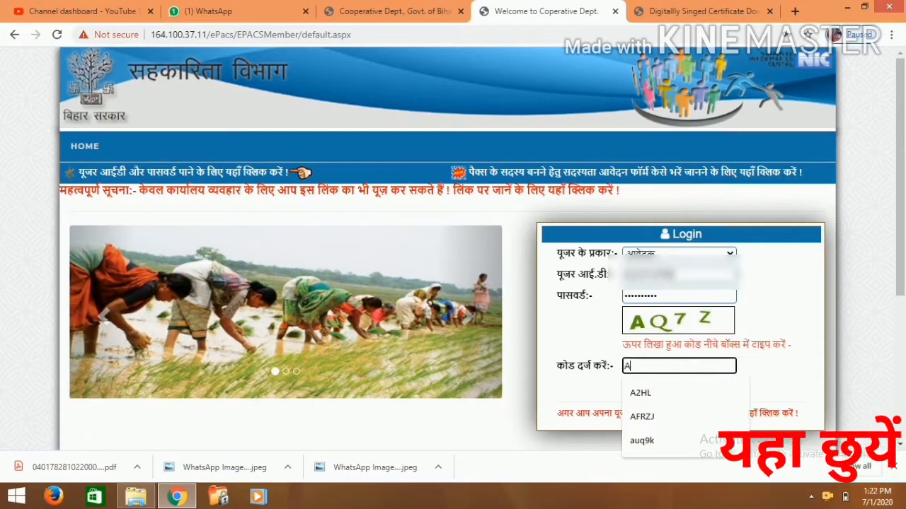
text(Q7Z)
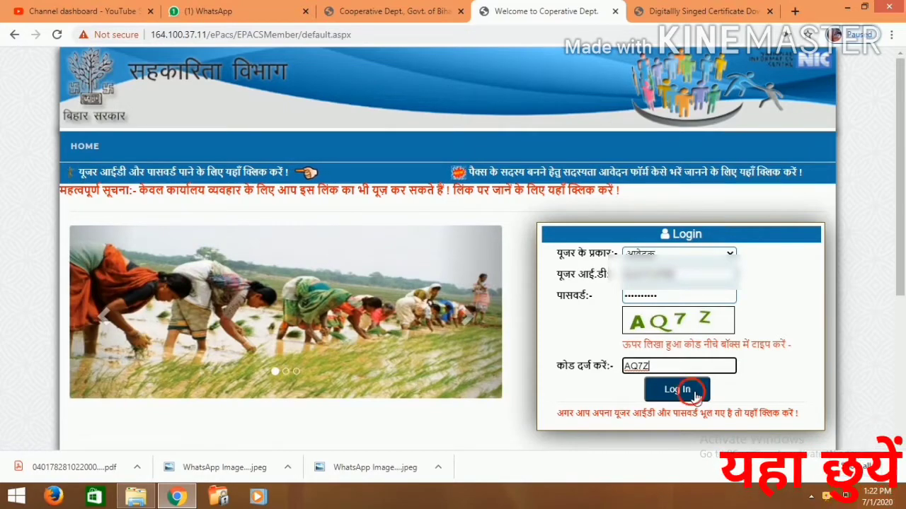
click(695, 398)
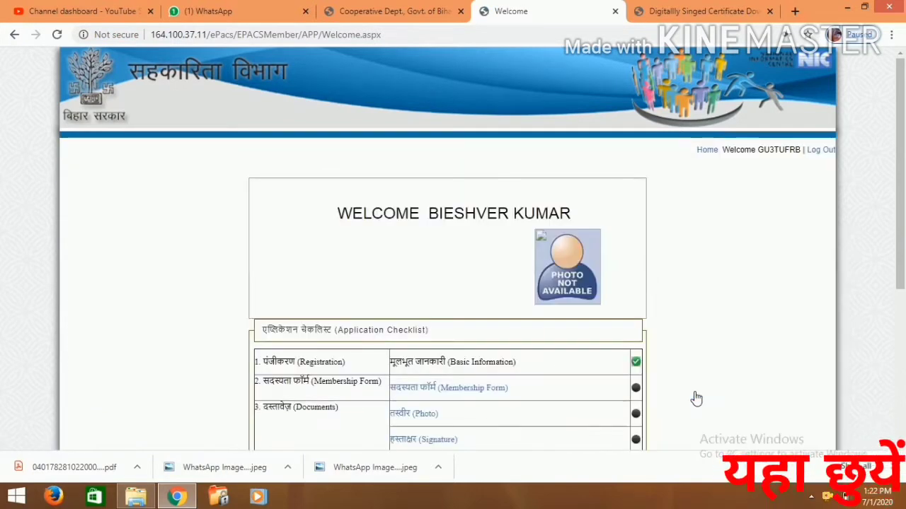
Step: Review the welcome page's Application Checklist, then open the सदस्यता फॉर्म (Membership Form) link
drag(900, 199, 900, 231)
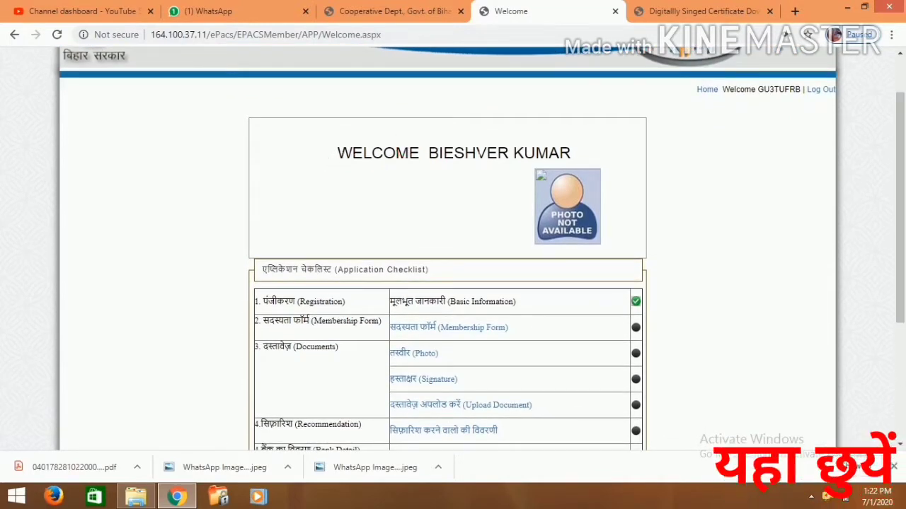
drag(331, 155, 549, 154)
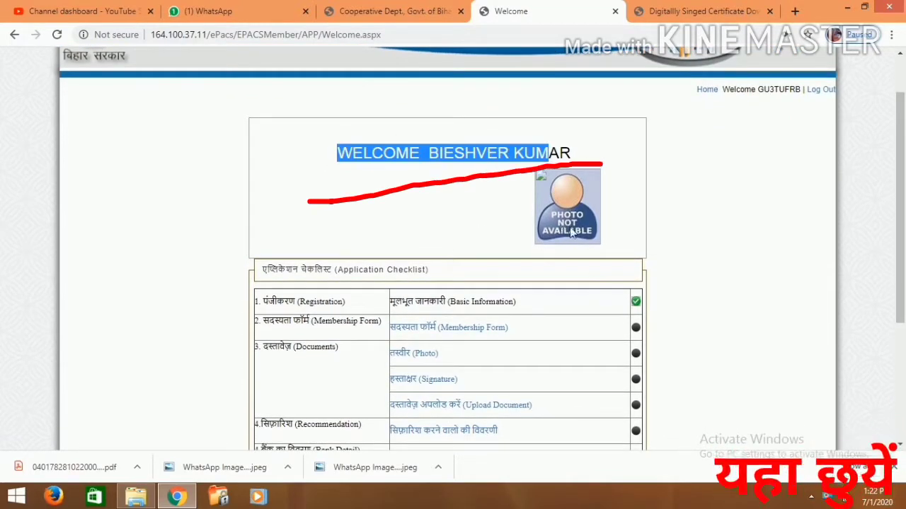
drag(276, 301, 696, 283)
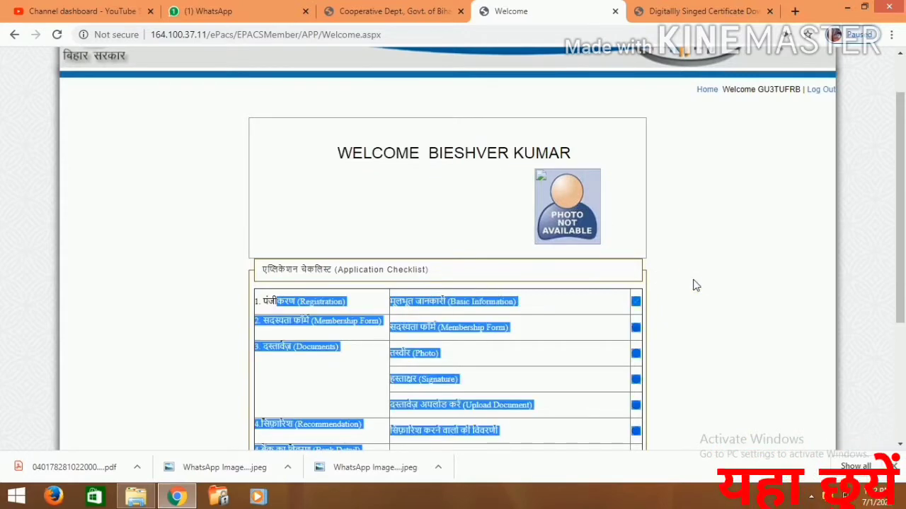
click(691, 293)
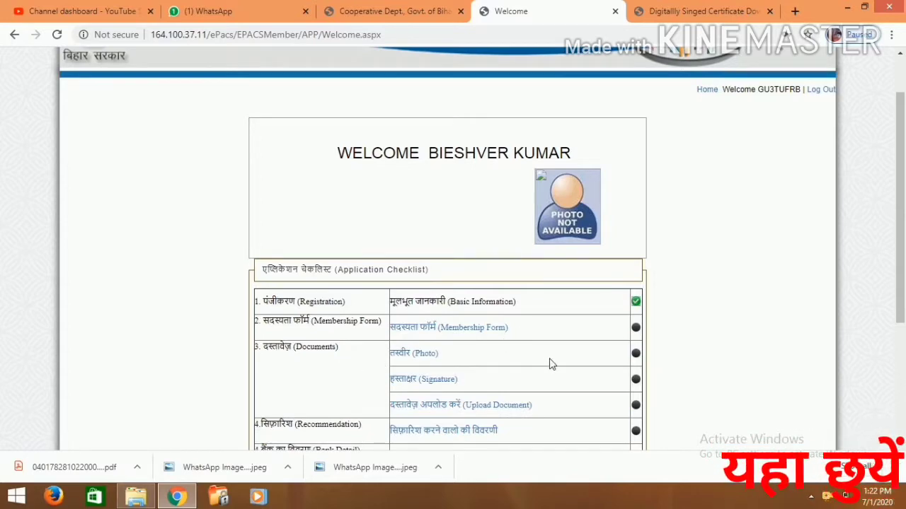
scroll(825, 290, down, 1)
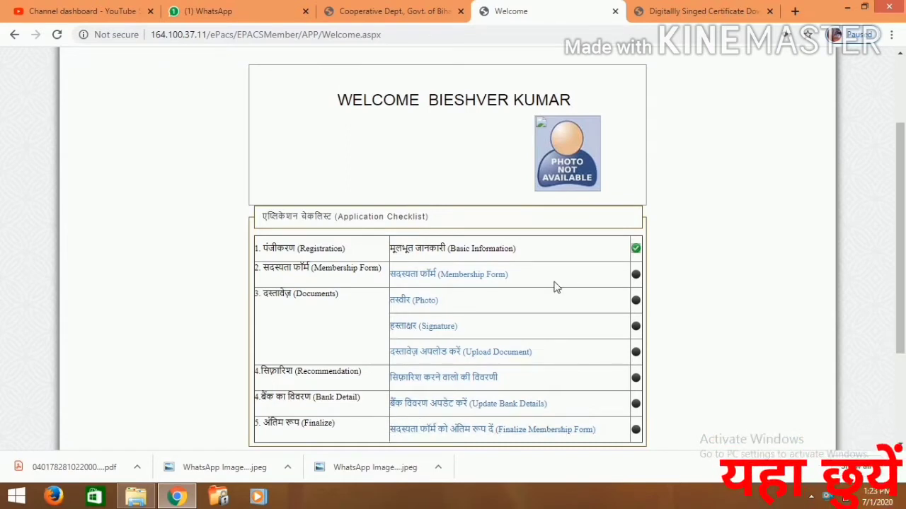
click(441, 278)
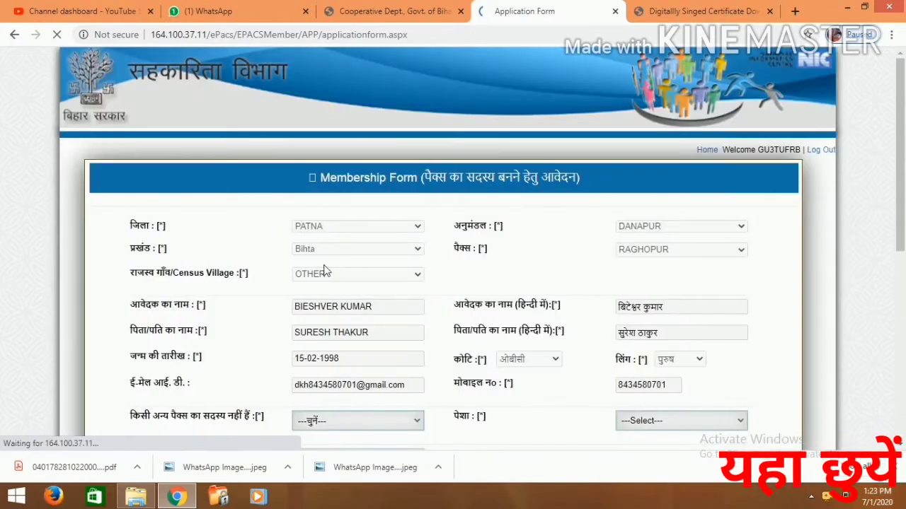
Step: Answer नहीं for other PACS membership and set the occupation (पेशा) to खेती
drag(904, 147, 896, 217)
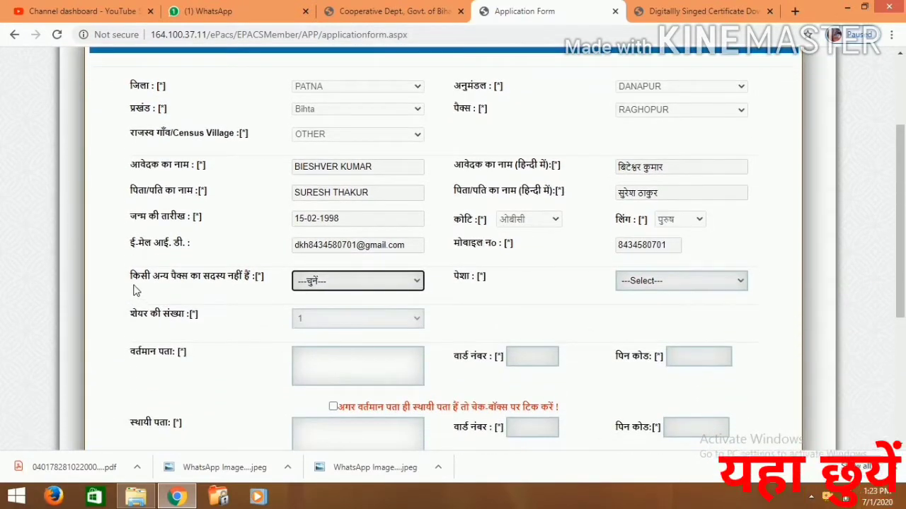
click(353, 280)
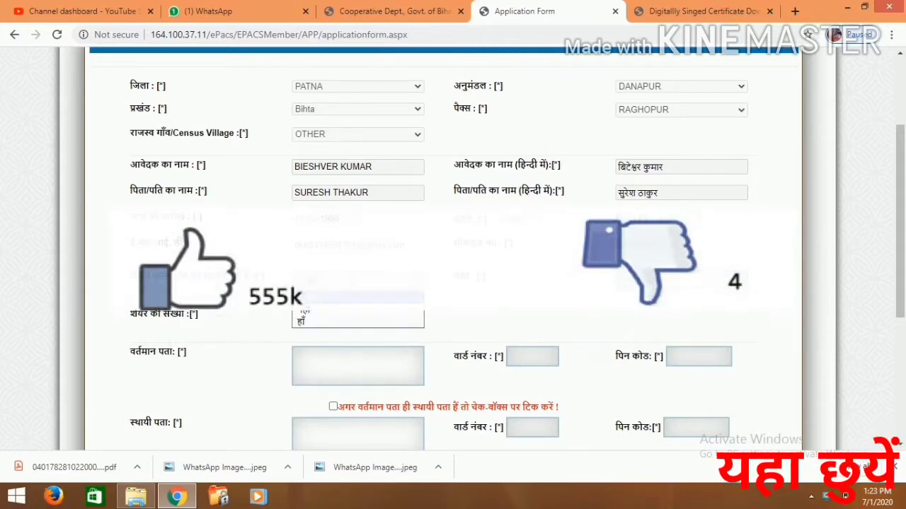
click(322, 312)
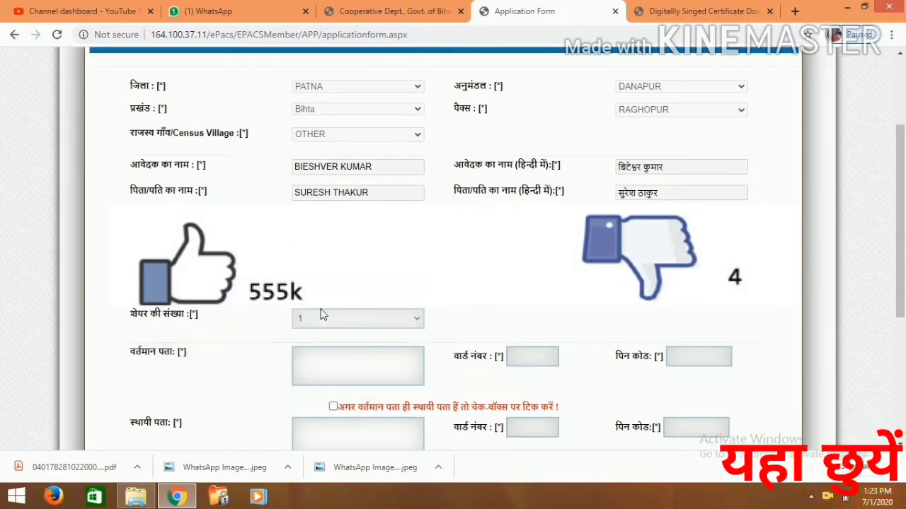
click(708, 281)
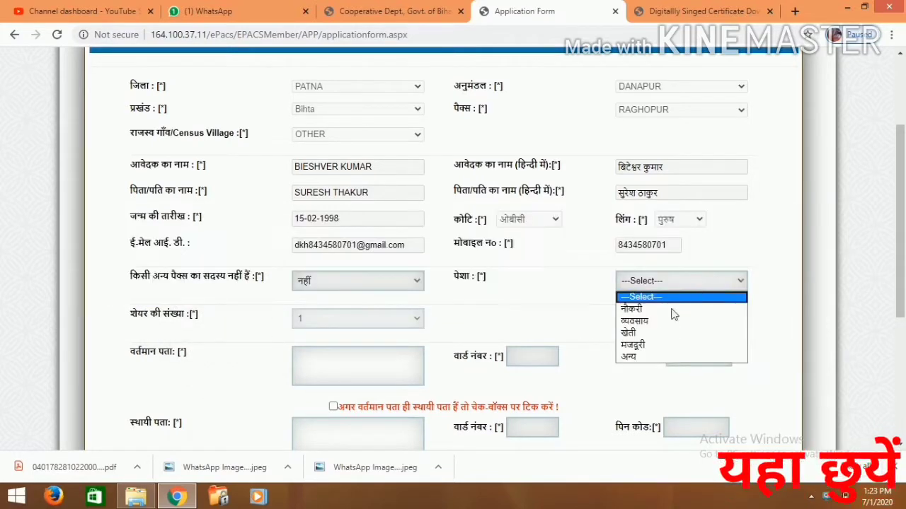
click(638, 334)
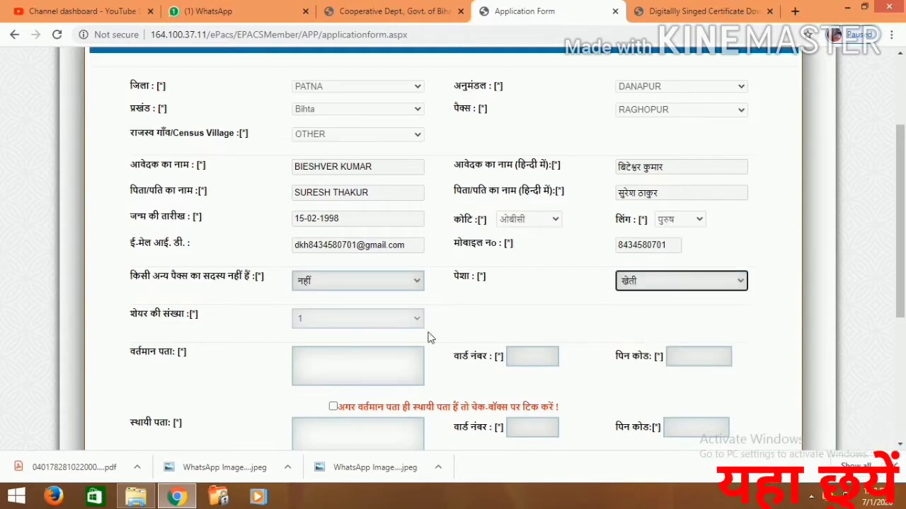
Step: Enter 2 in the एकड़ land field and move on to the डिसमिल field
click(368, 325)
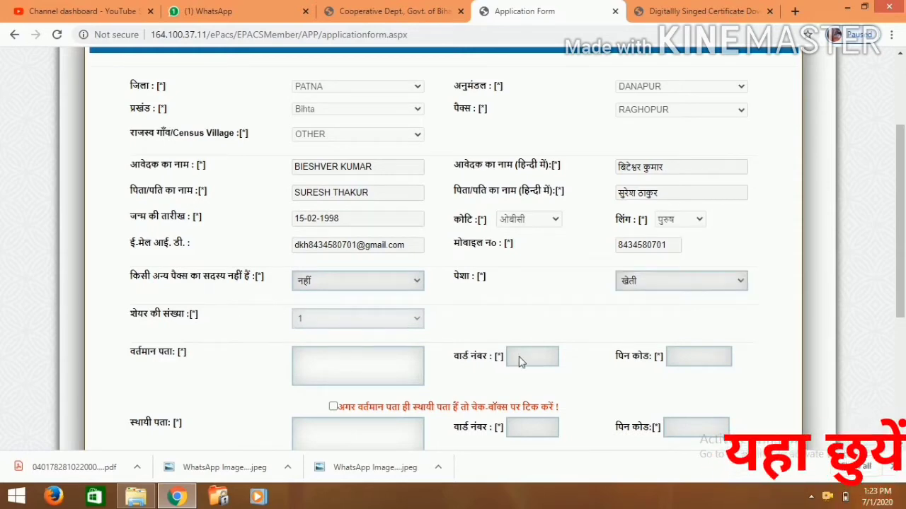
scroll(367, 342, up, 3)
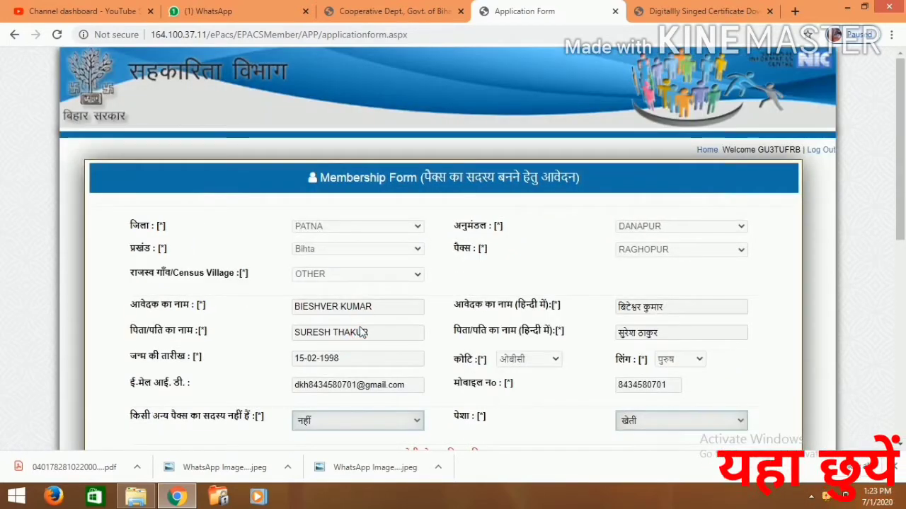
drag(897, 124, 895, 200)
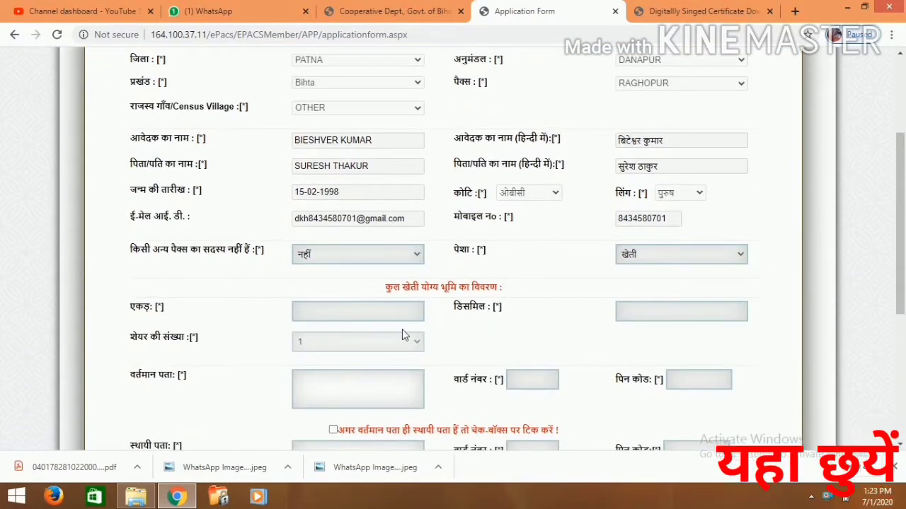
click(358, 311)
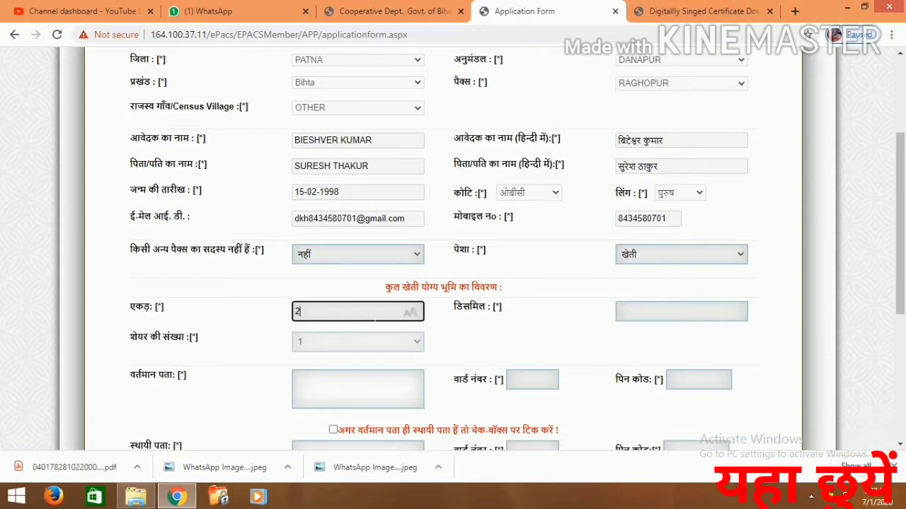
click(697, 316)
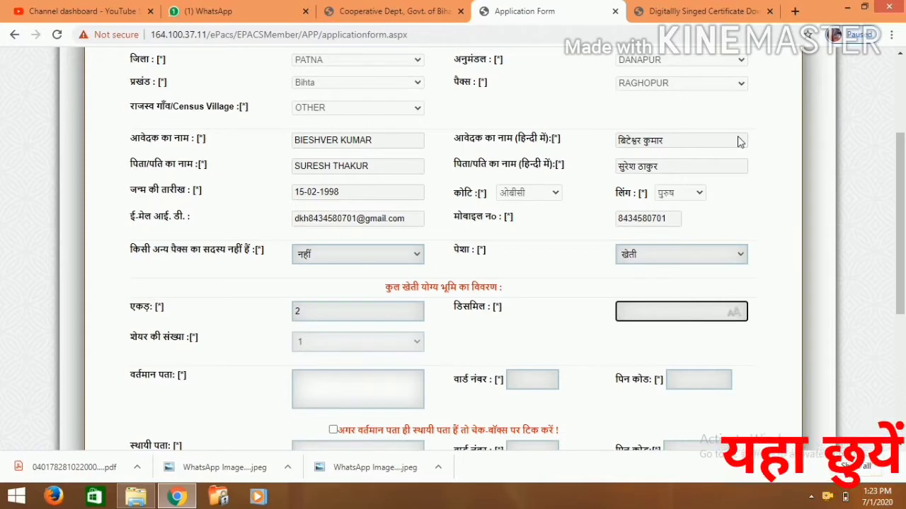
Step: Calculate 3.67 × 60 = 220.2 in Windows Calculator, then return to the form's डिसमिल field for 220
key(super+r)
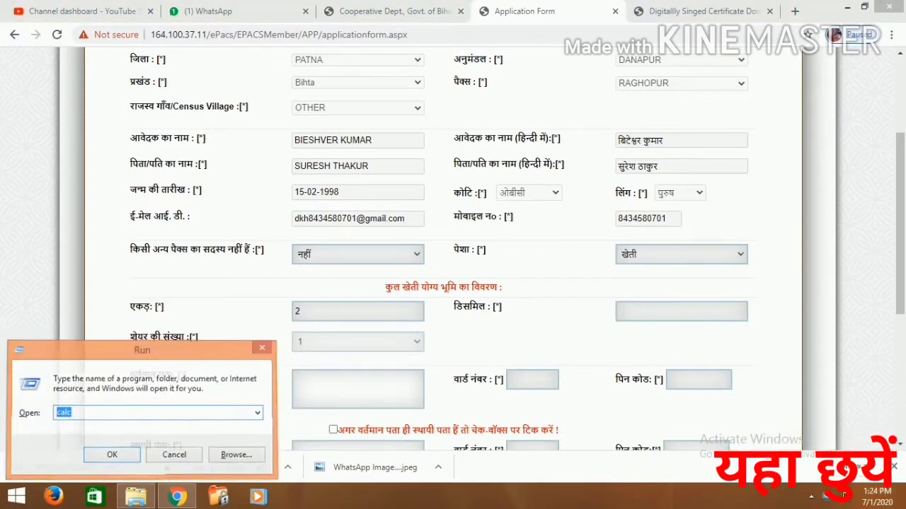
key(Return)
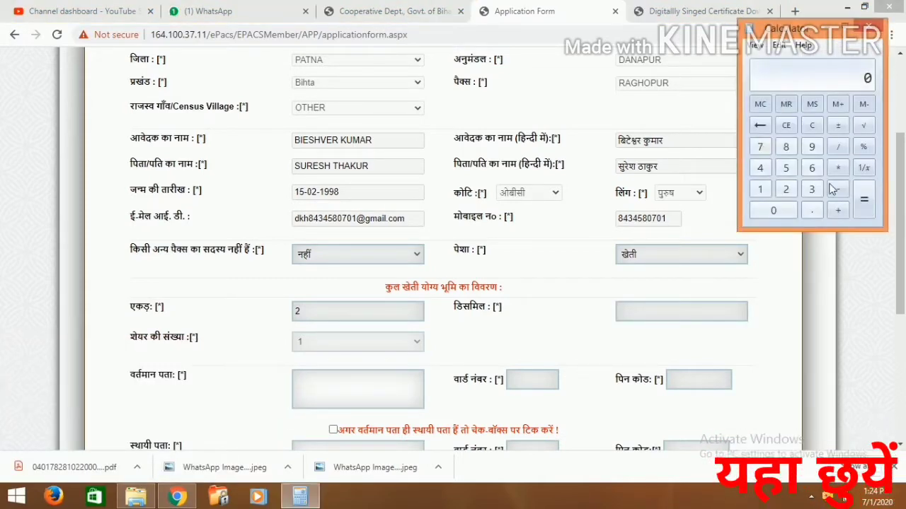
click(811, 191)
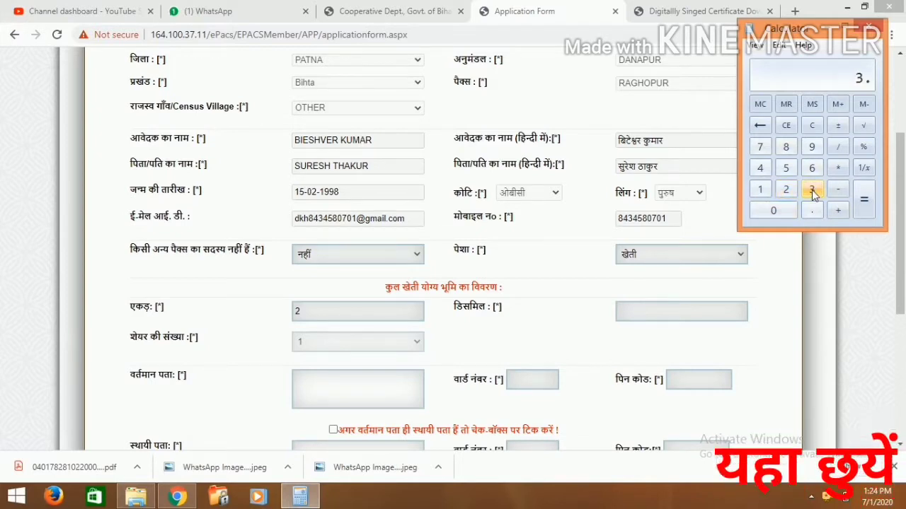
text(.67 * )
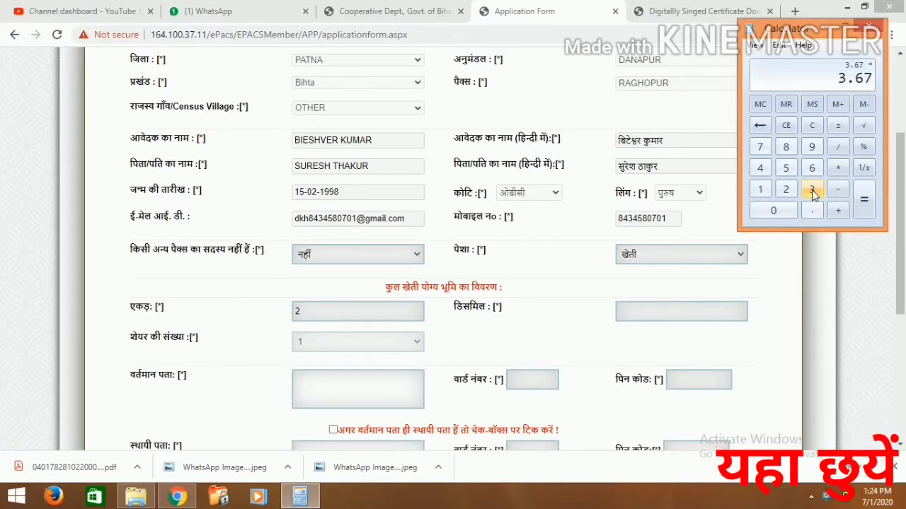
text(60)
key(Return)
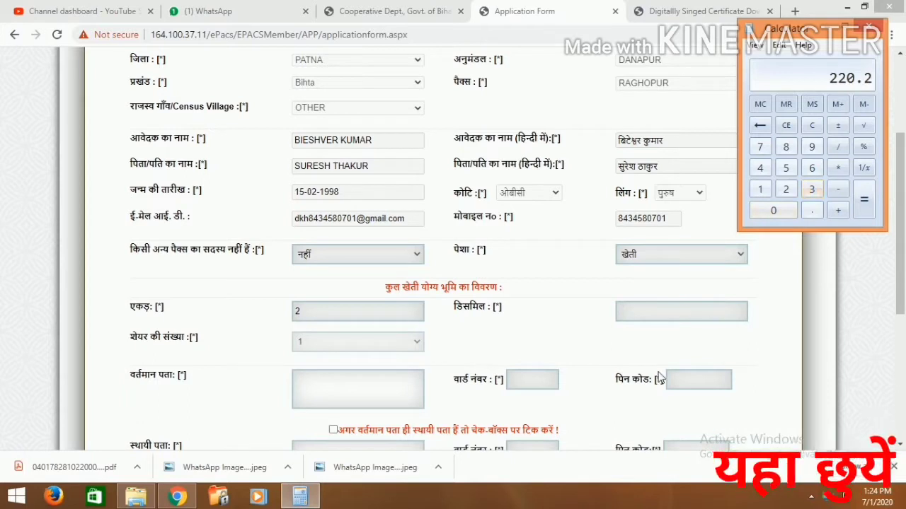
click(656, 312)
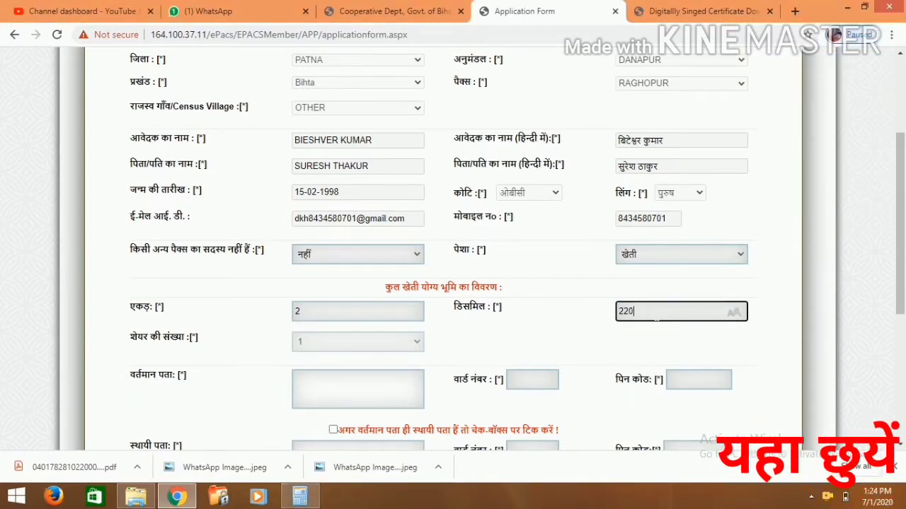
drag(904, 229, 903, 281)
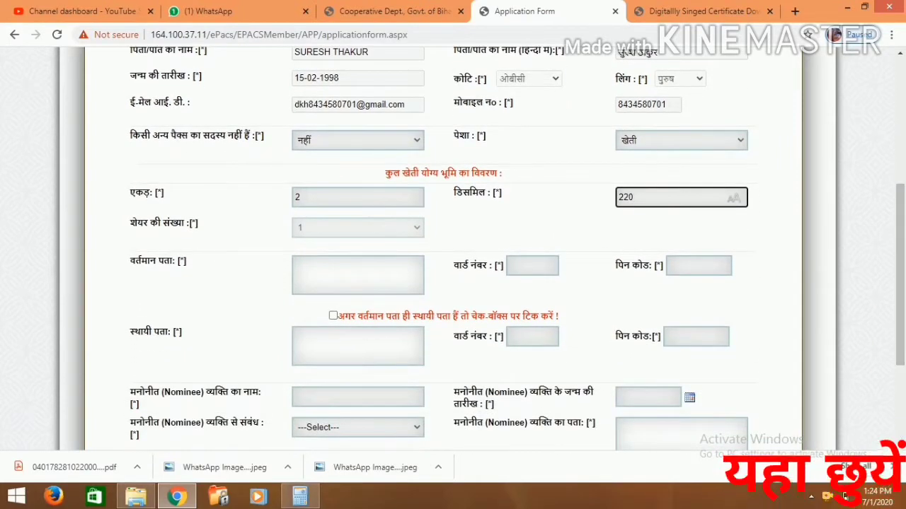
Step: Fill present address, ward and PIN, copy it as permanent address, add the nominee (relation Other), and tick the declaration
click(332, 273)
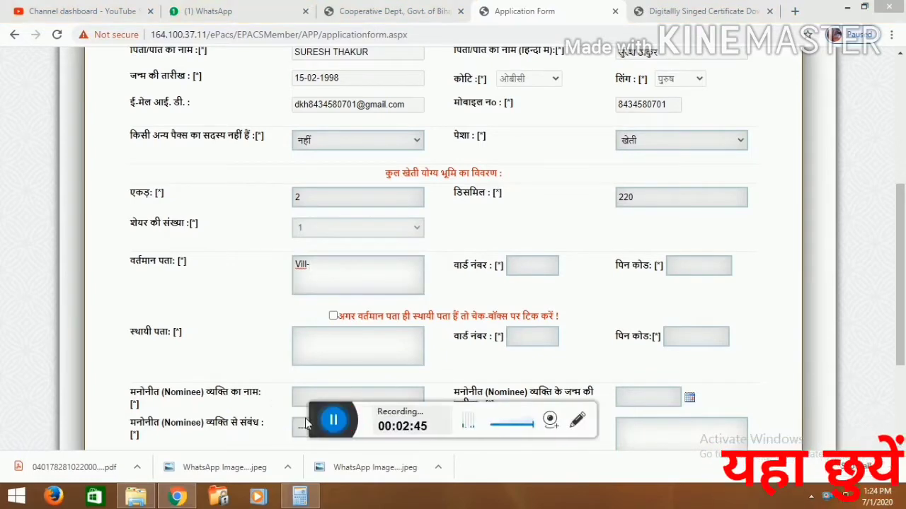
click(332, 420)
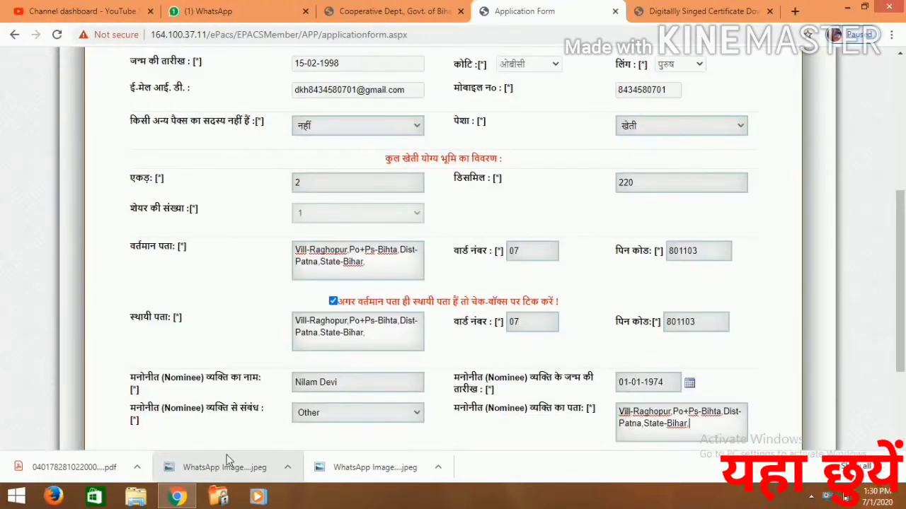
mouse_move(902, 288)
mouse_down()
mouse_move(905, 244)
mouse_move(903, 281)
mouse_up()
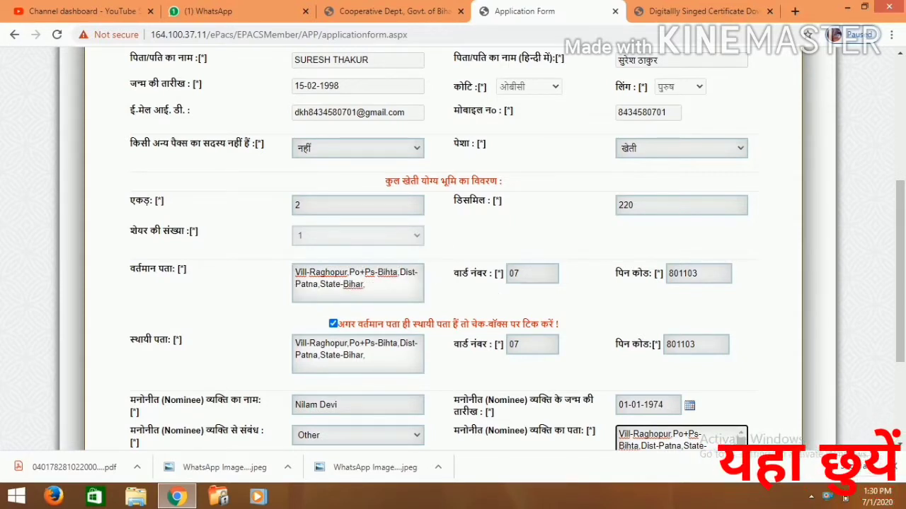
drag(900, 251, 900, 293)
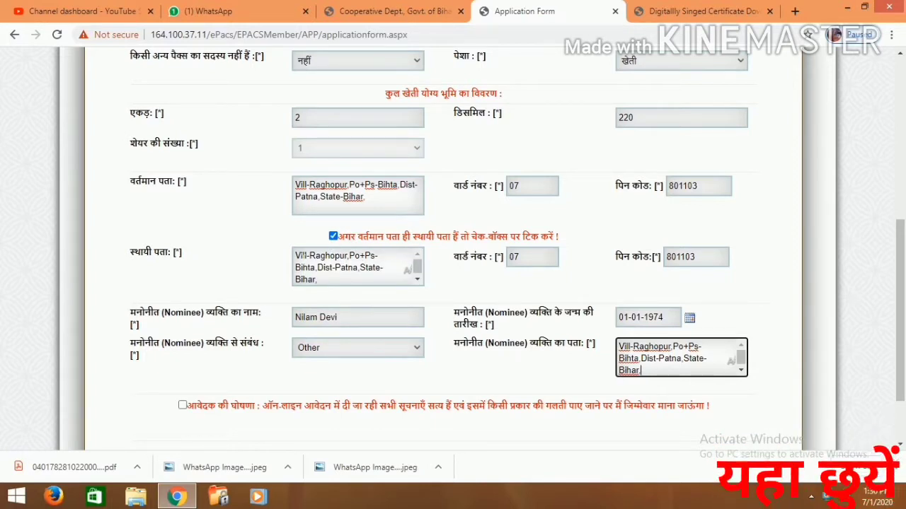
drag(902, 239, 903, 255)
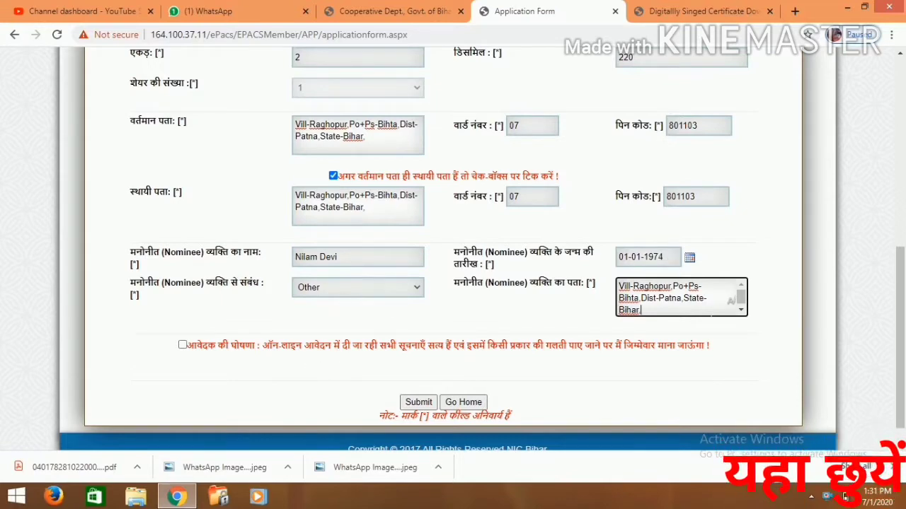
drag(232, 444, 182, 347)
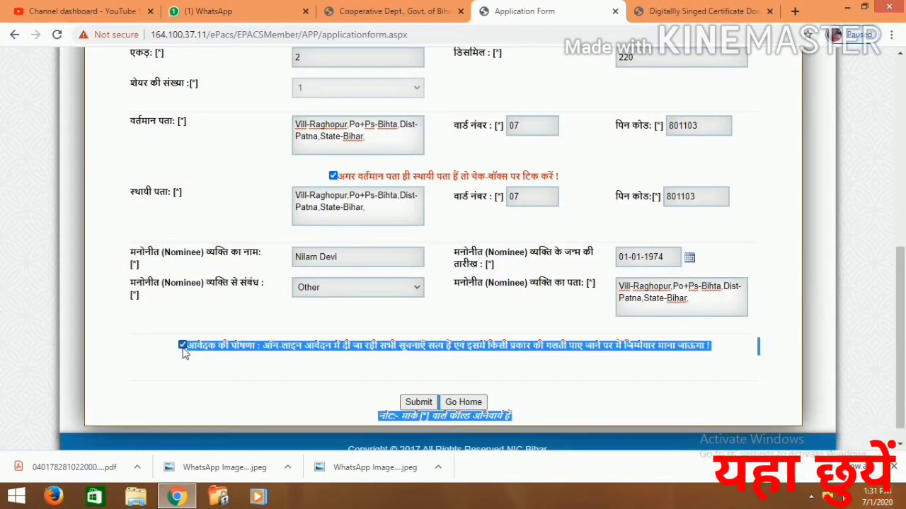
Step: Submit the completed membership application form
click(218, 372)
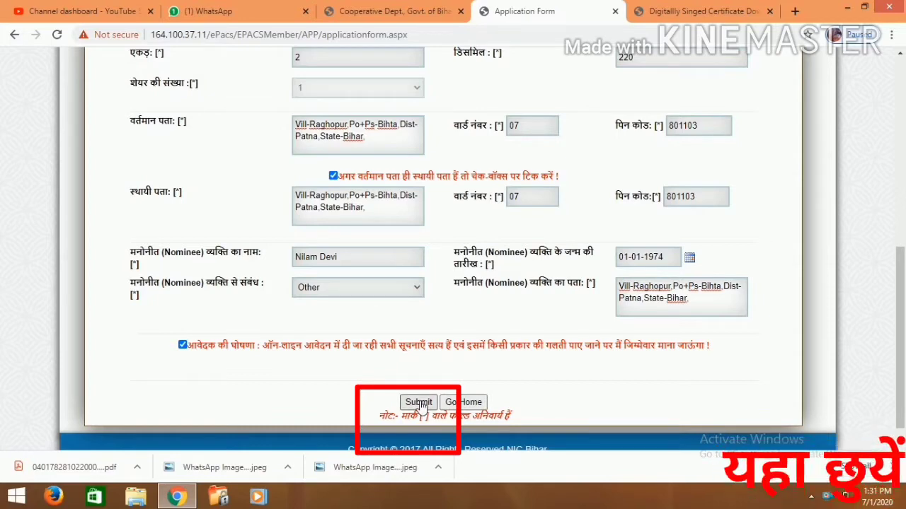
click(418, 403)
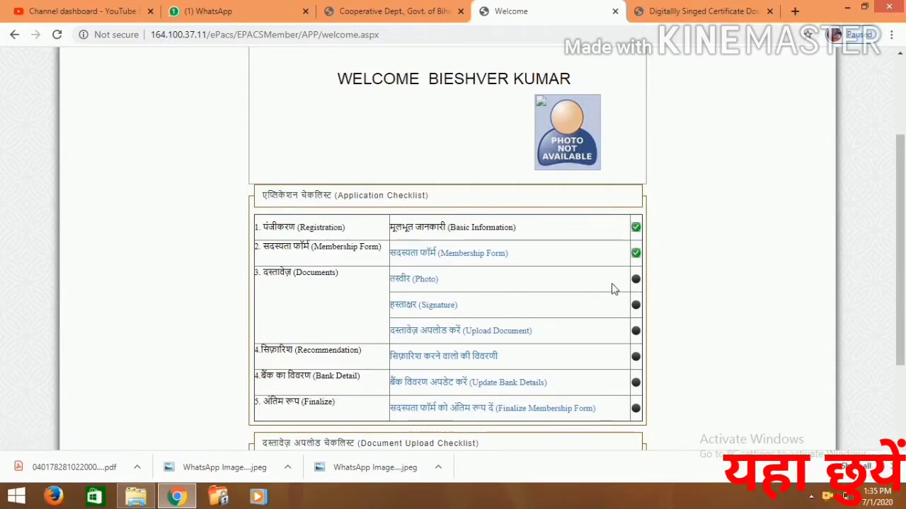
Step: Upload PHOTO BITE.jpeg from the Desktop as the applicant's photo
click(423, 282)
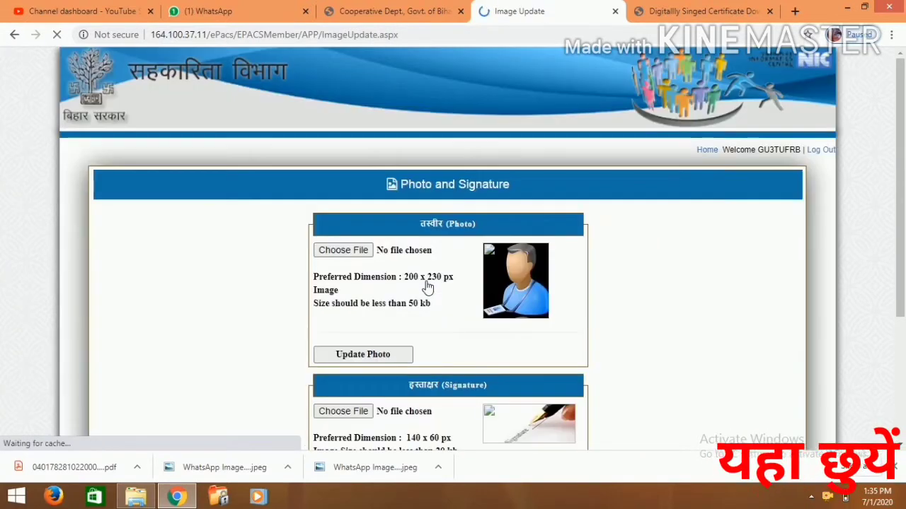
click(356, 253)
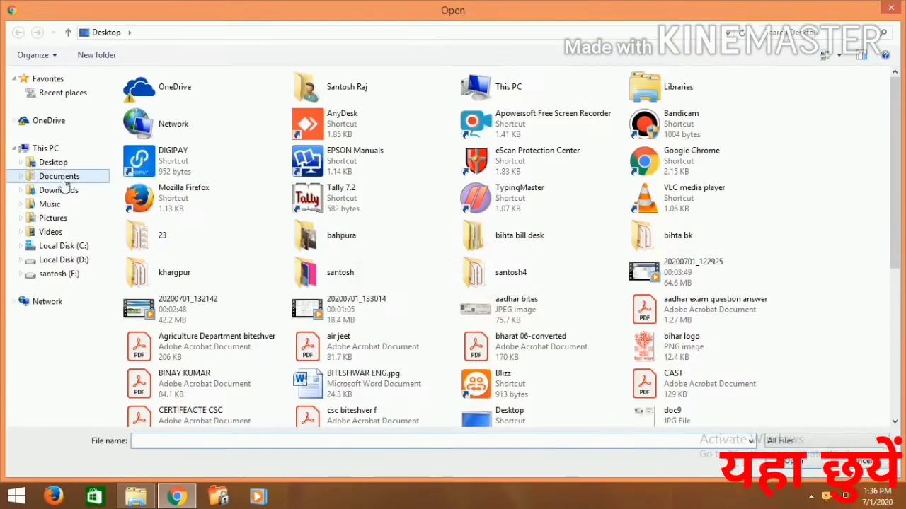
click(71, 167)
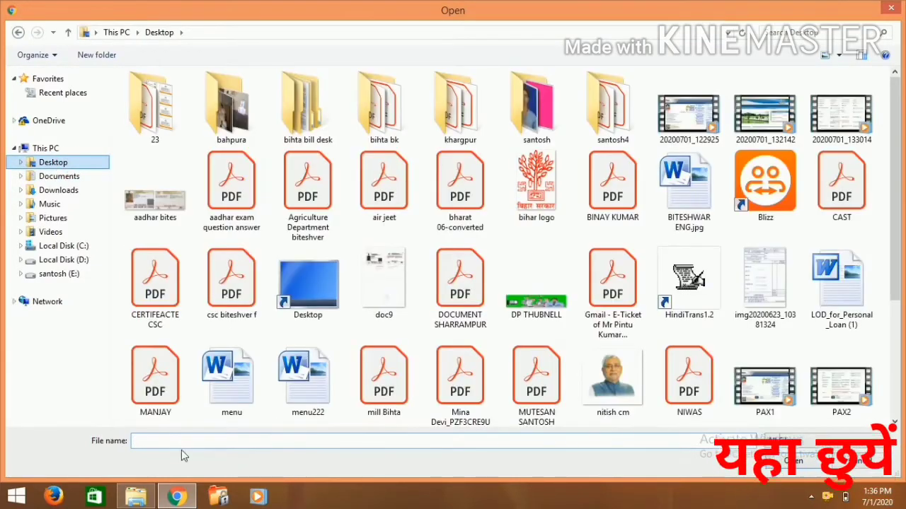
click(186, 452)
text(P)
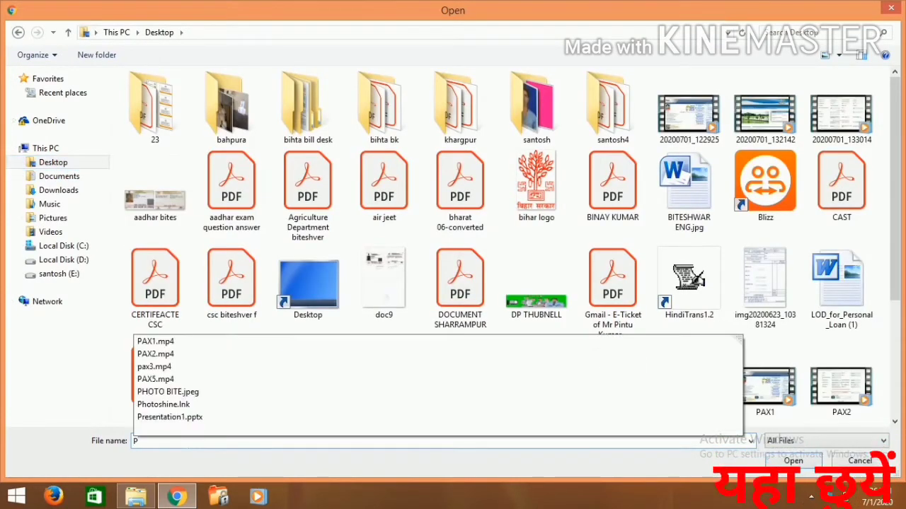
text(HOTO)
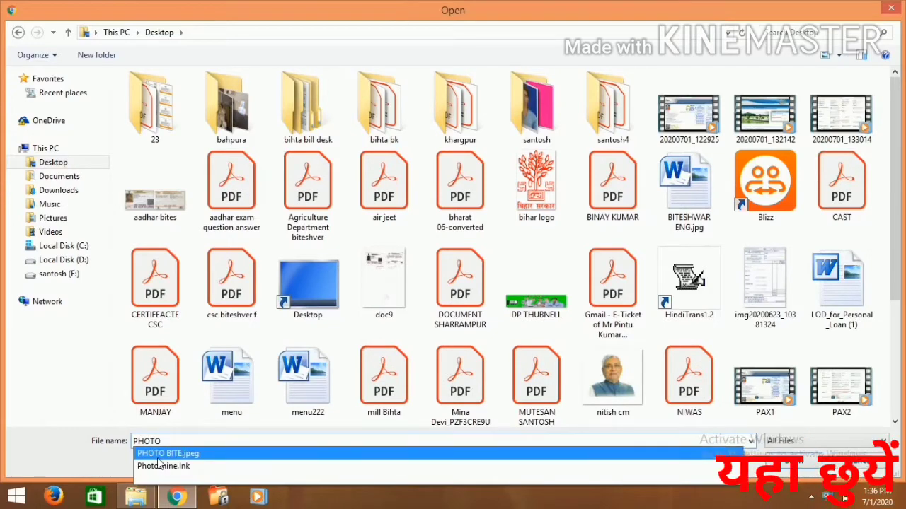
click(220, 455)
click(796, 461)
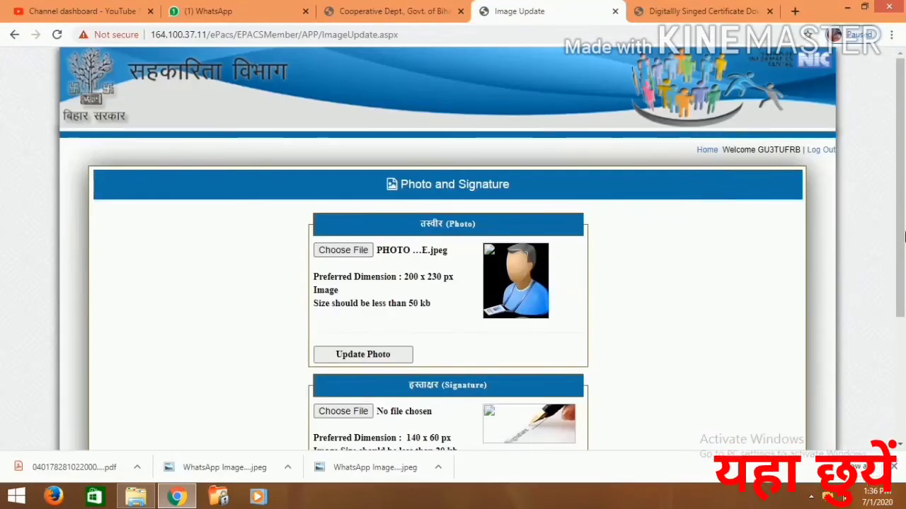
scroll(858, 291, down, 1)
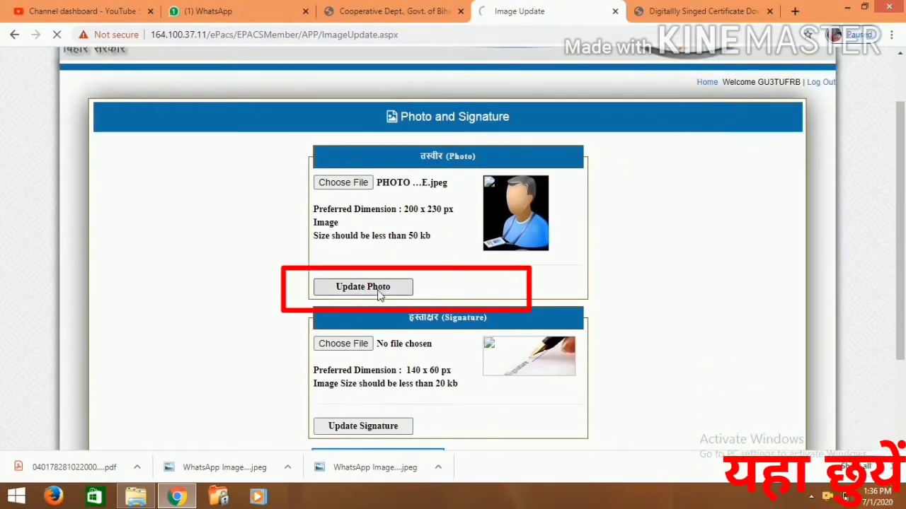
click(382, 289)
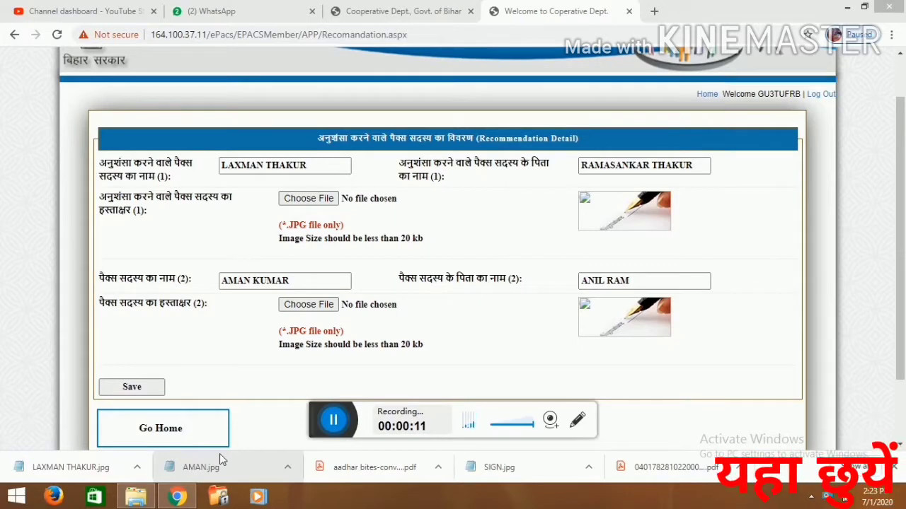
Step: Select the first recommender's name and open the file chooser for recommender one's signature
drag(903, 205, 904, 271)
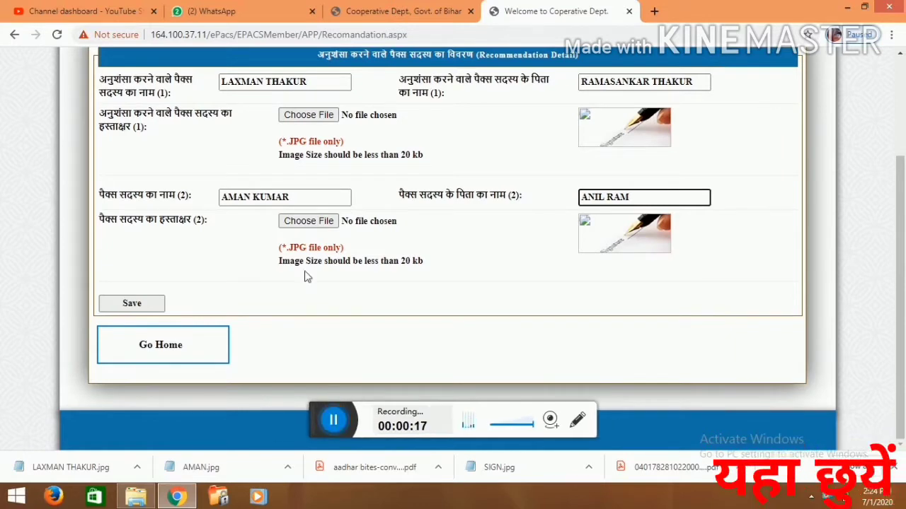
drag(904, 241, 895, 176)
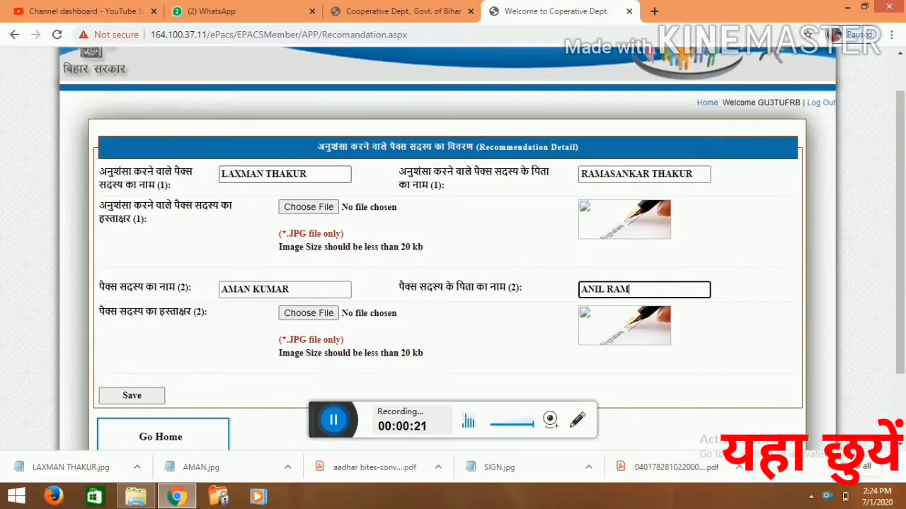
drag(221, 174, 319, 173)
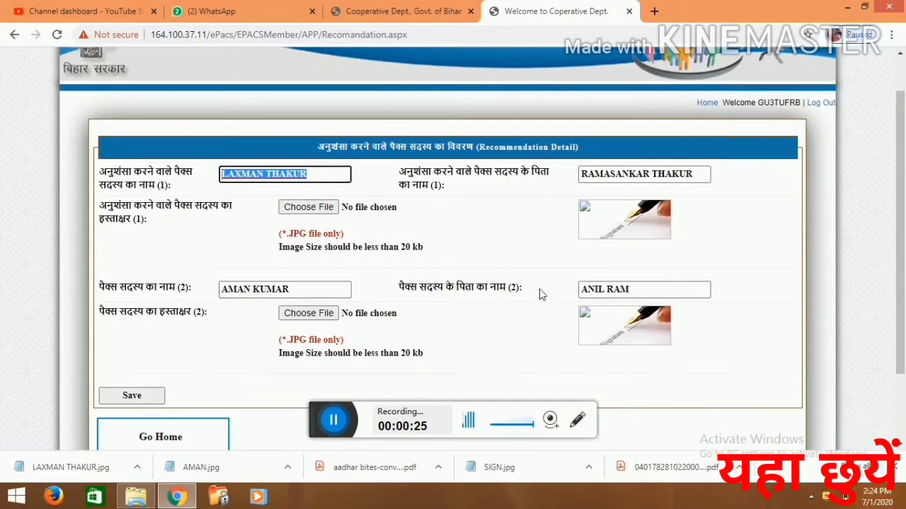
click(322, 214)
click(317, 210)
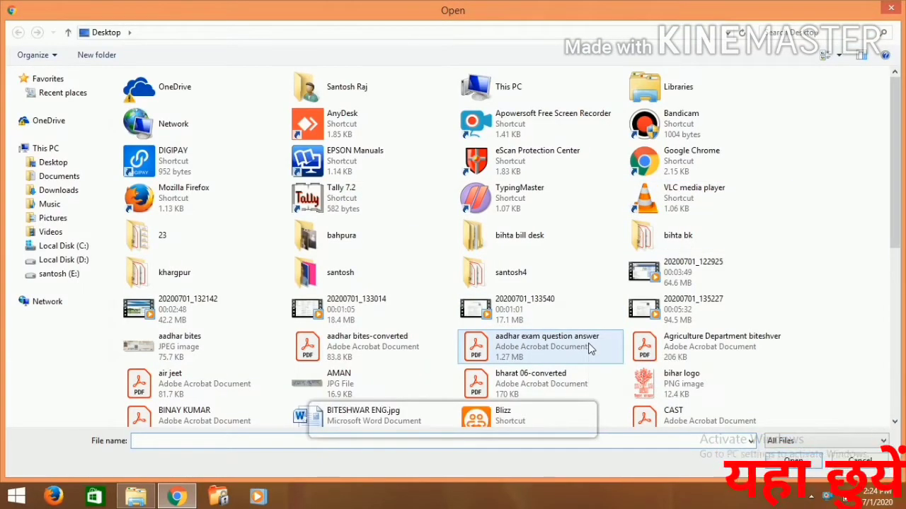
Step: Attach the first recommender's signature image from the Desktop
click(550, 344)
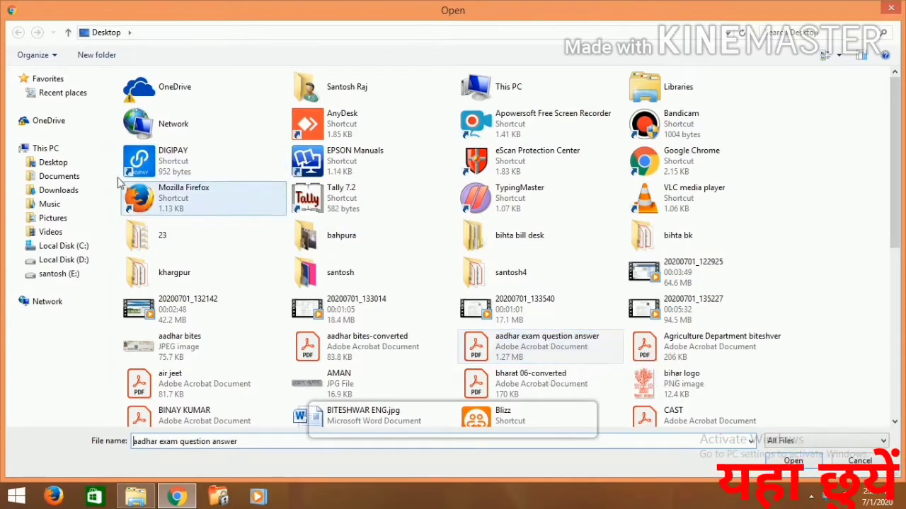
click(79, 165)
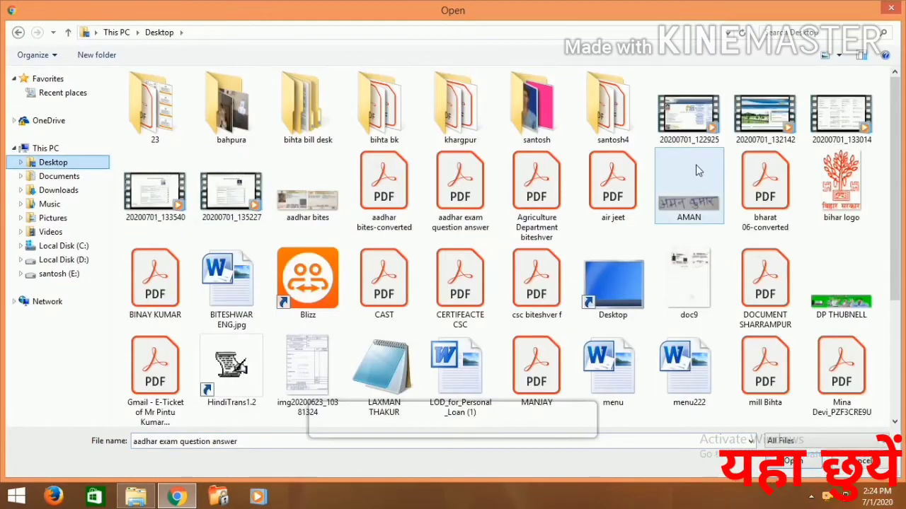
drag(897, 130, 898, 179)
click(389, 323)
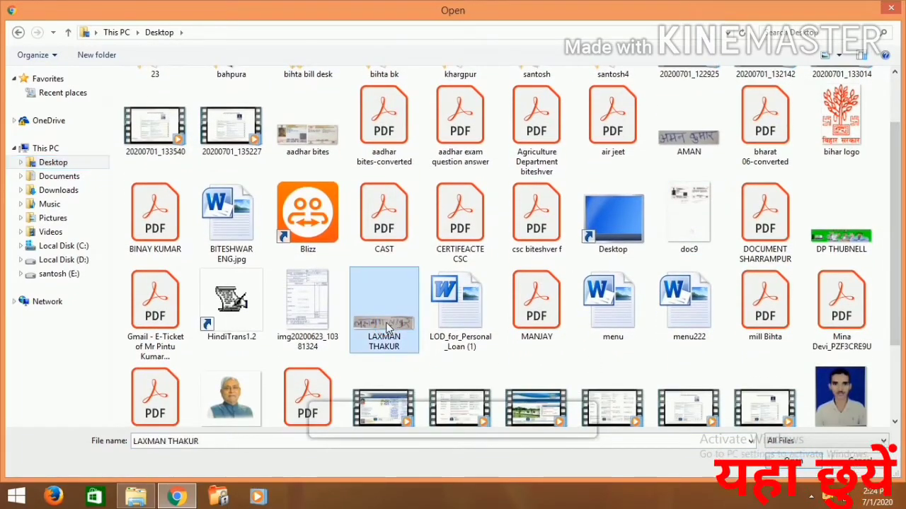
click(804, 463)
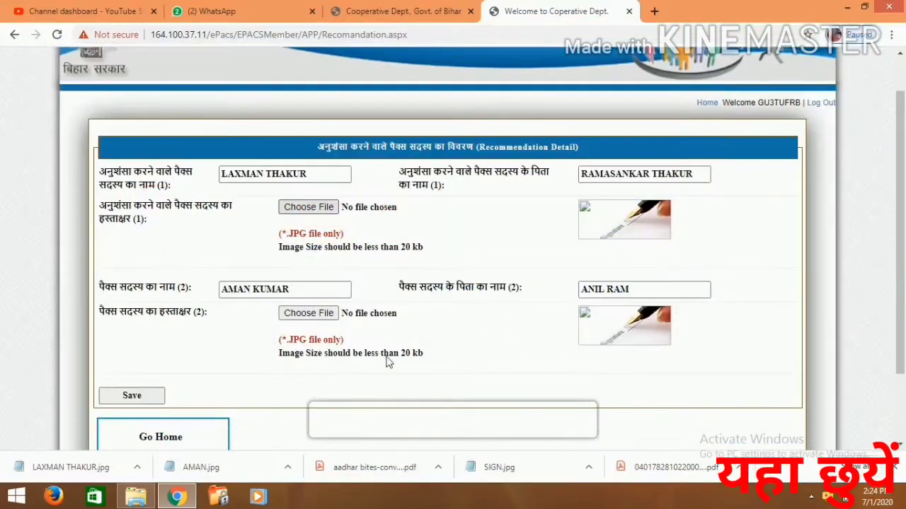
Step: Attach AMAN.jpg as the second member's signature image
click(309, 316)
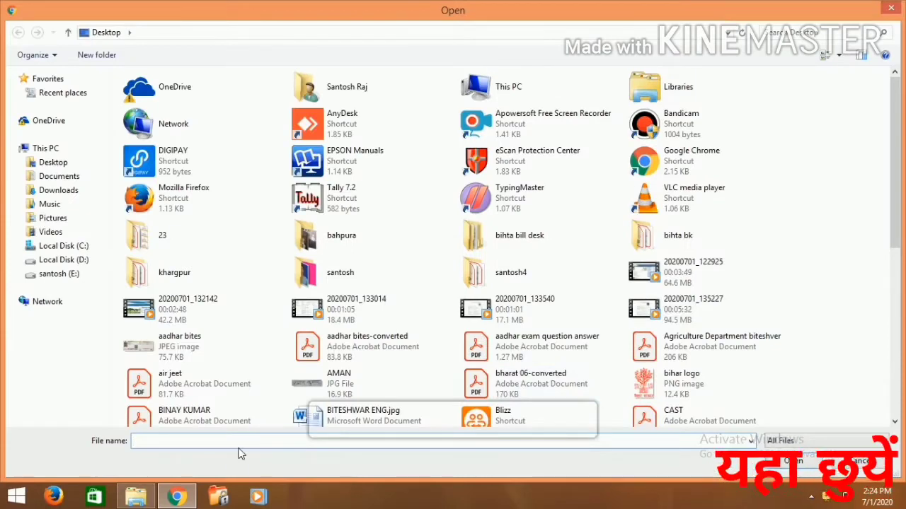
text(AMAN)
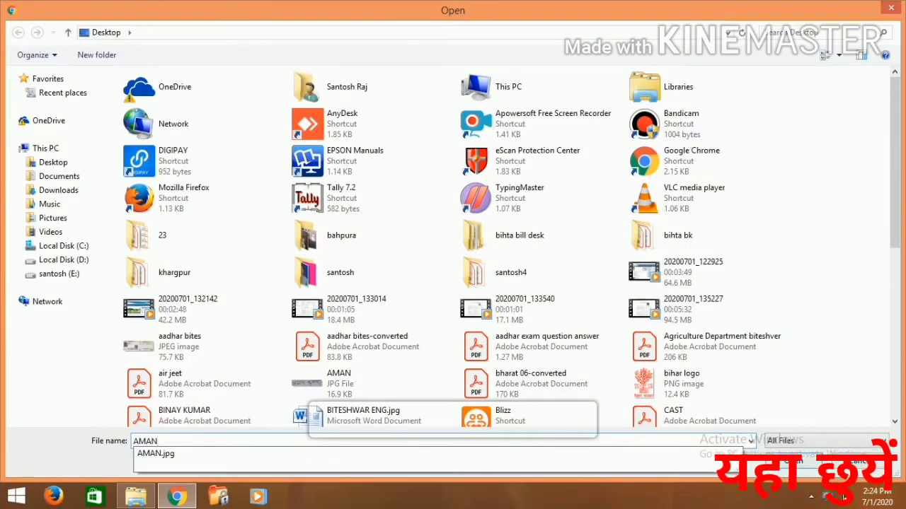
click(269, 456)
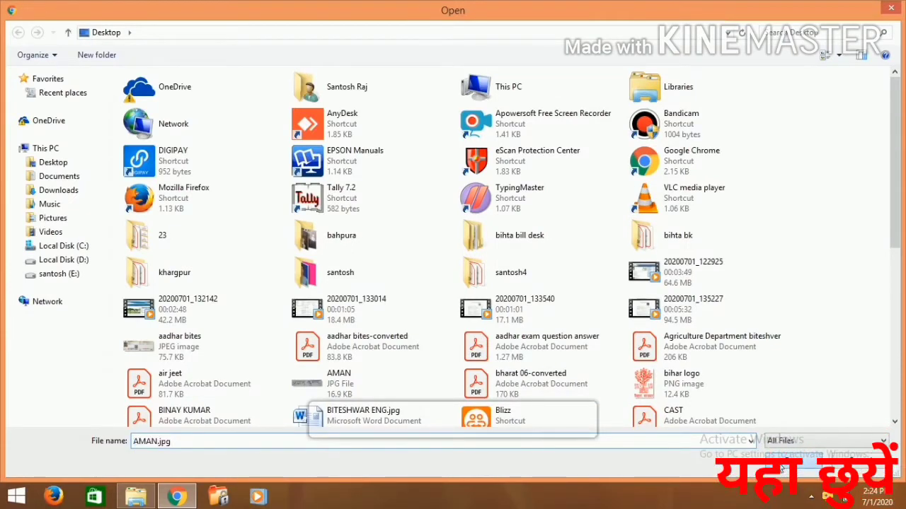
click(794, 461)
scroll(903, 178, down, 1)
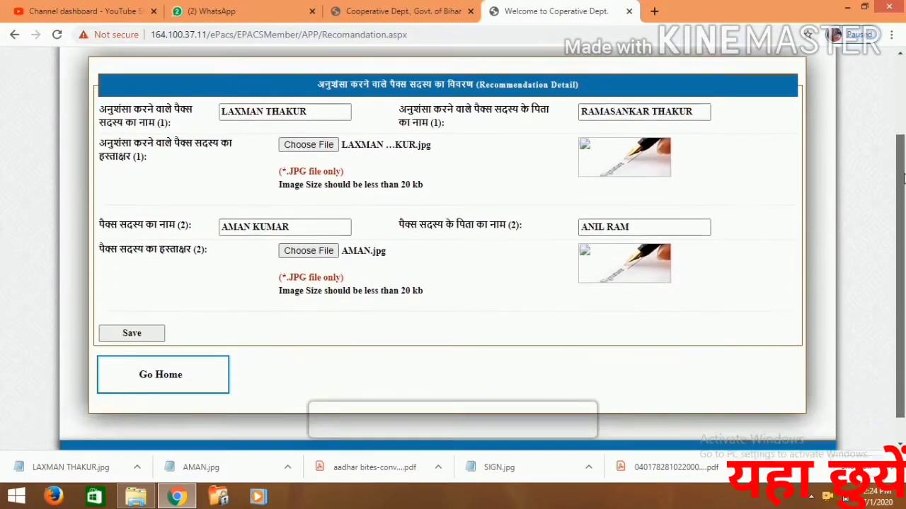
Step: Save the recommendation details and review the welcome page's Application Checklist
click(142, 316)
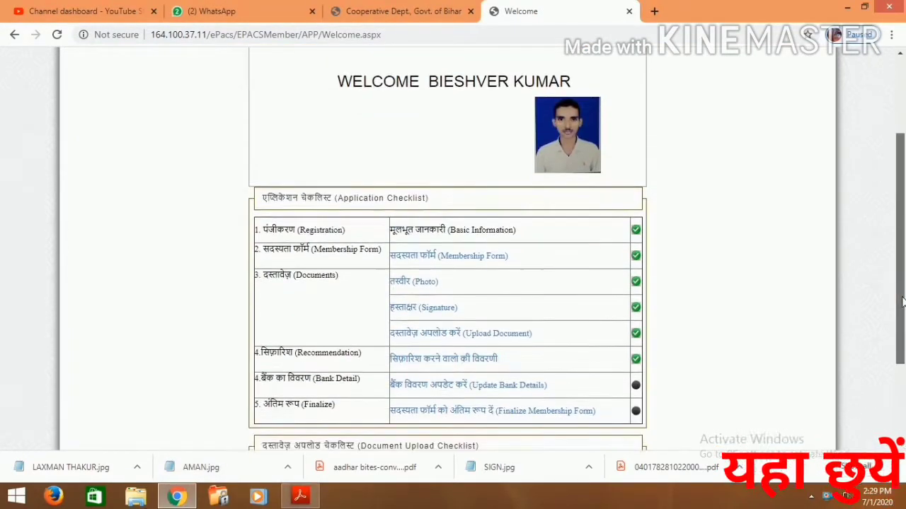
scroll(636, 326, down, 1)
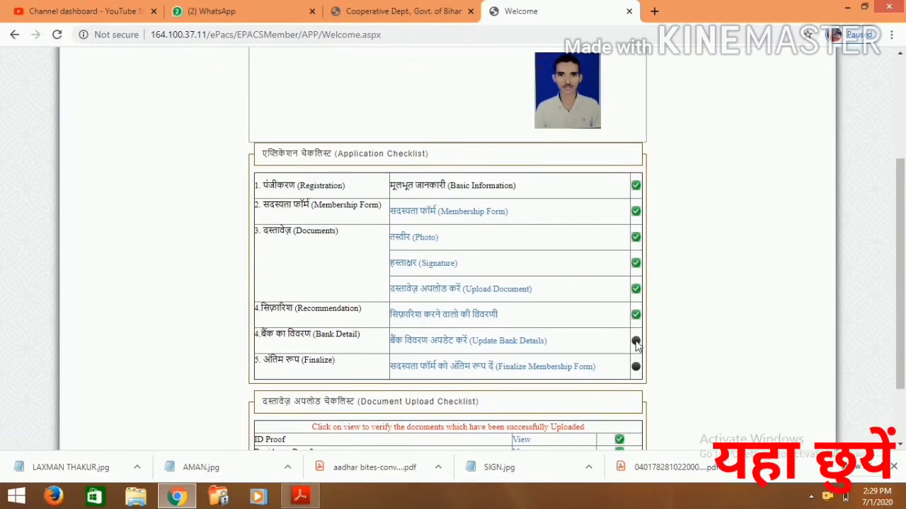
Step: Open the Bank Details form and choose IDBI BANK LTD as the bank
click(468, 342)
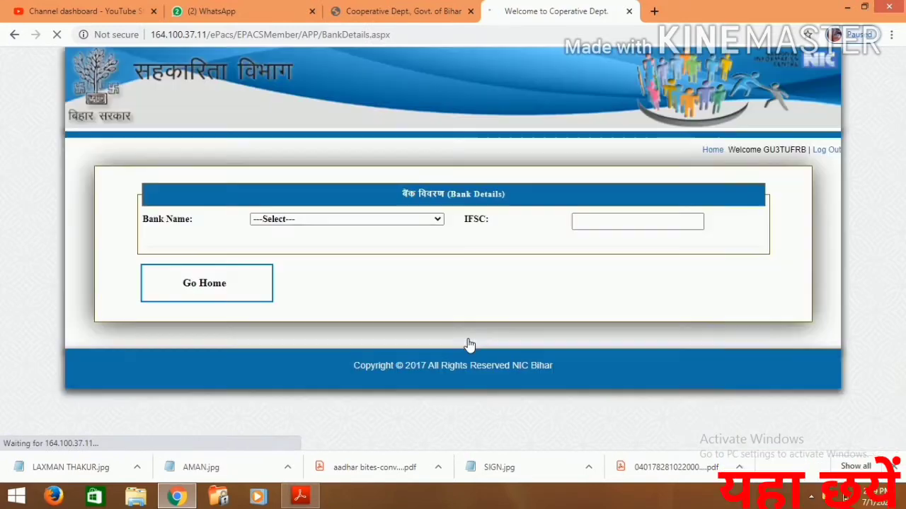
click(326, 220)
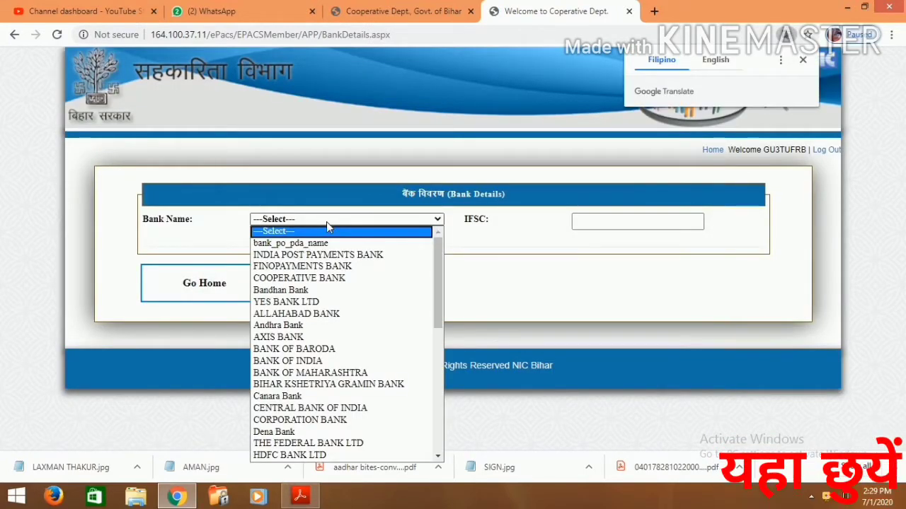
text(id)
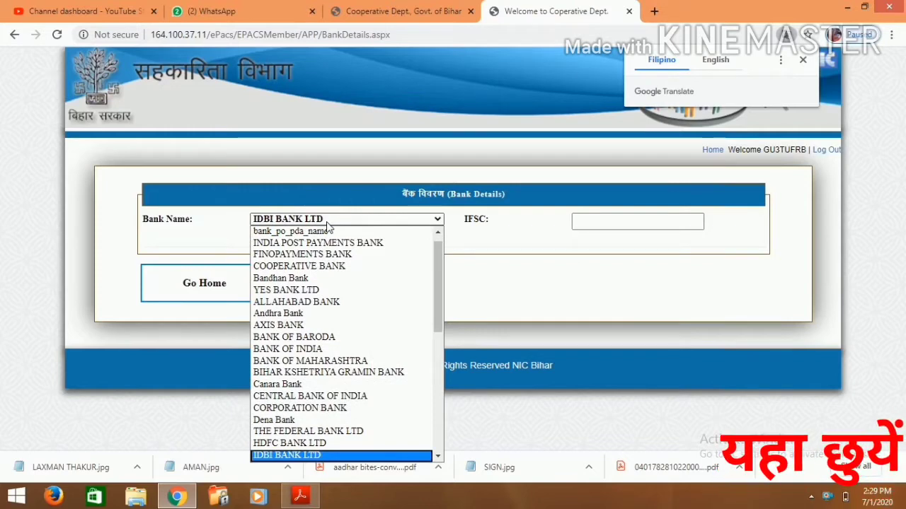
key(Return)
click(587, 221)
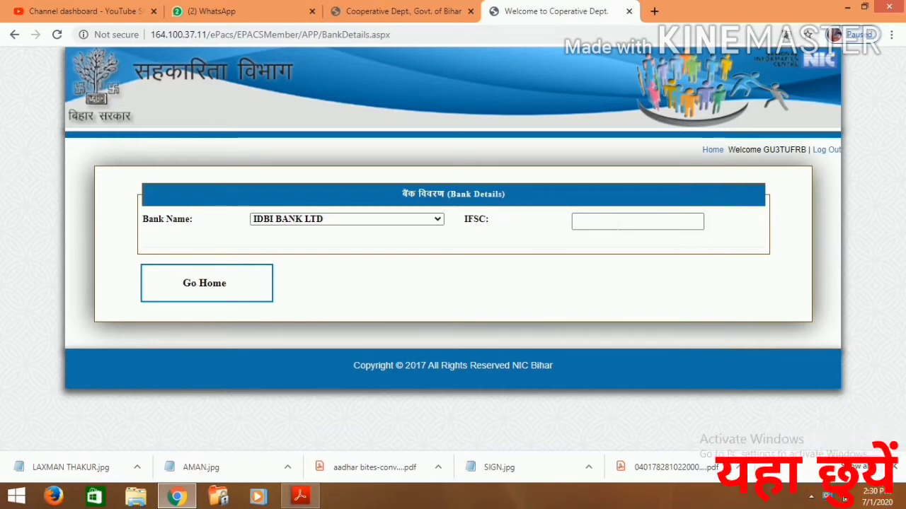
Step: Enter IFSC code IBKL0001585 and submit it for lookup
click(618, 225)
text(IBKL)
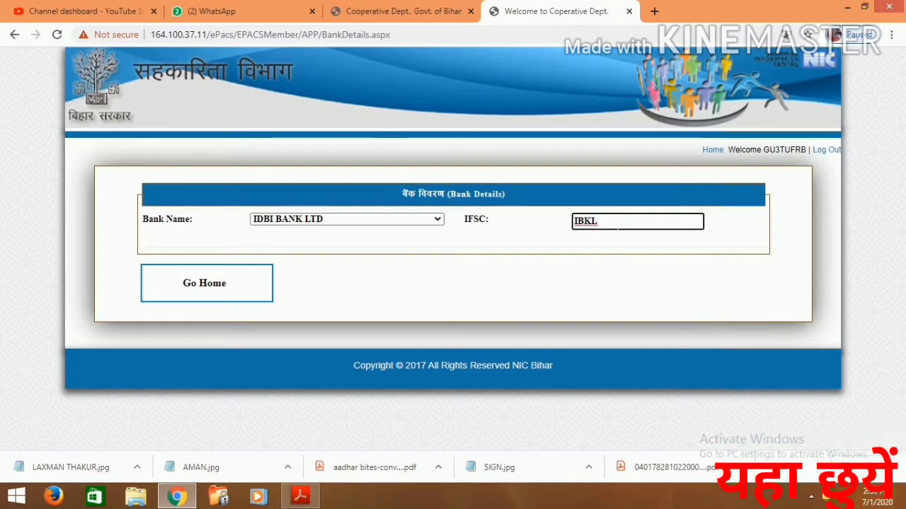
text(0001585)
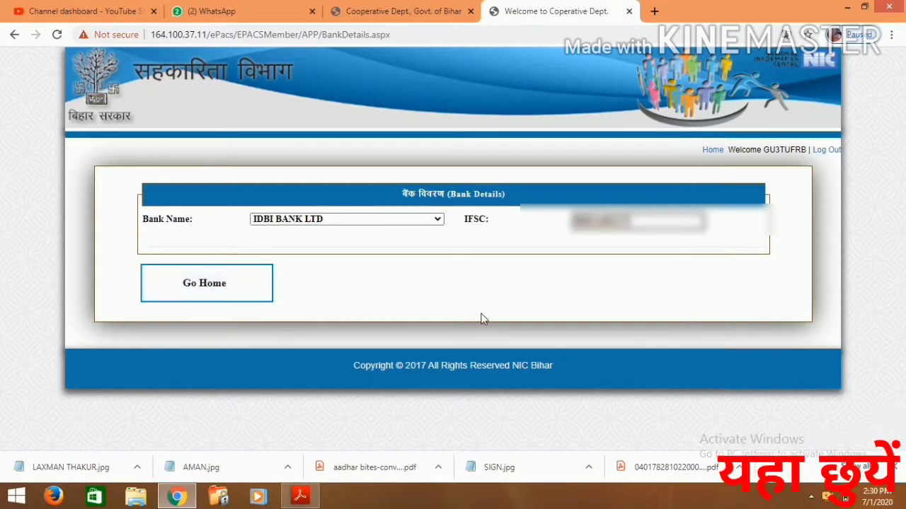
drag(893, 332, 403, 306)
key(F5)
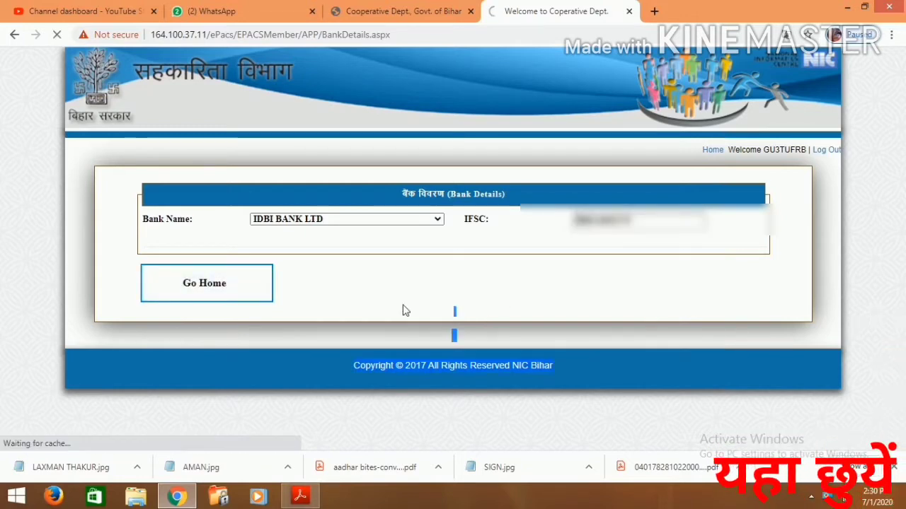
Step: Go back to the welcome page and reopen the Update Bank Details form
click(186, 289)
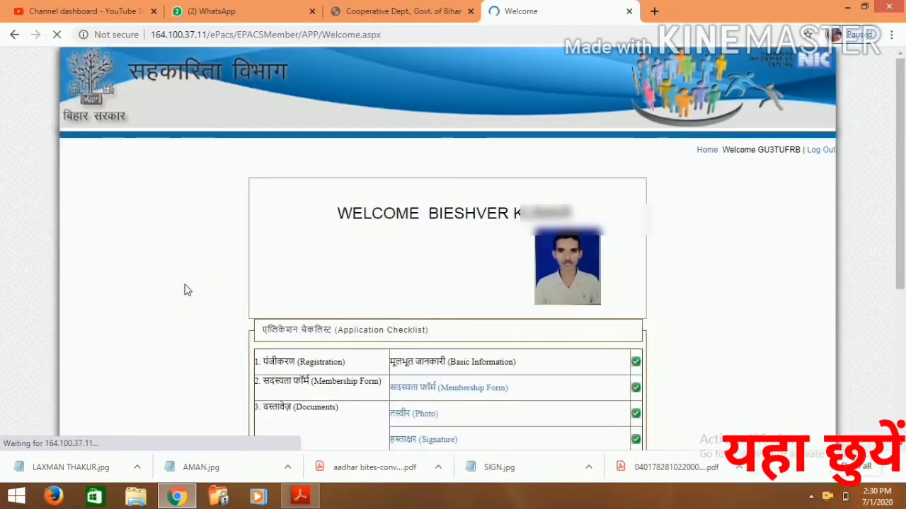
drag(901, 195, 904, 290)
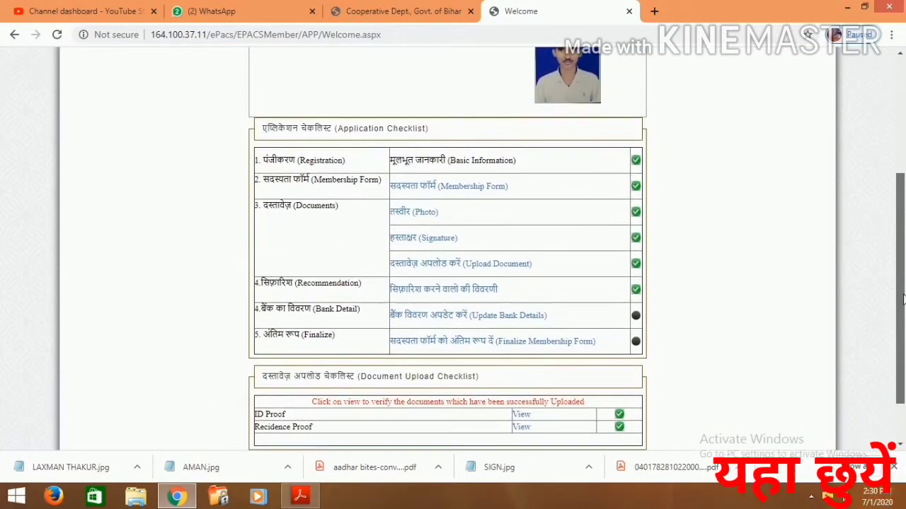
scroll(564, 339, up, 3)
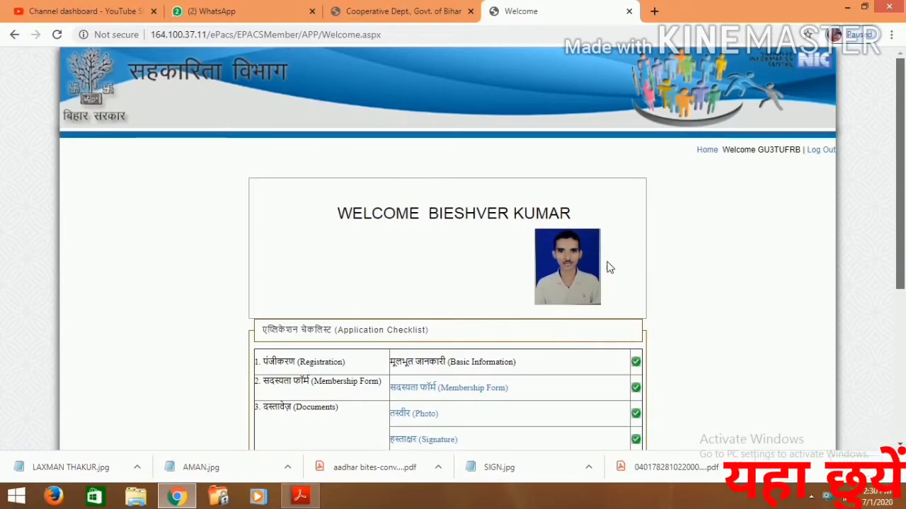
mouse_move(904, 186)
mouse_down()
mouse_move(902, 249)
mouse_move(883, 250)
mouse_up()
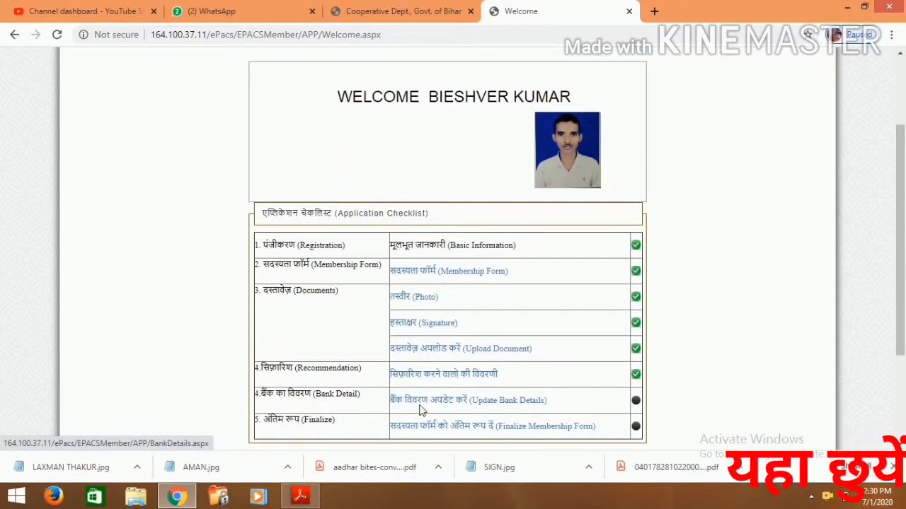
click(417, 402)
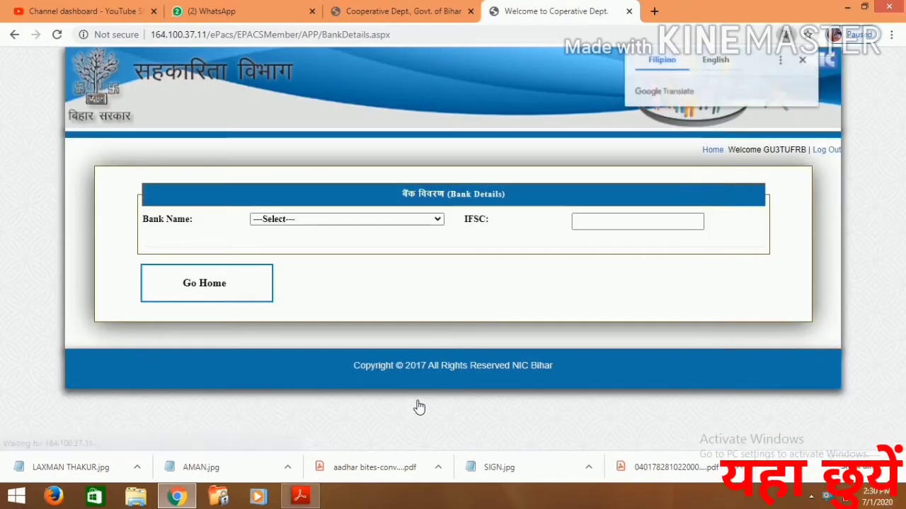
Step: Choose IDBI BANK LTD as the bank and fill its IFSC from the saved suggestion
click(282, 222)
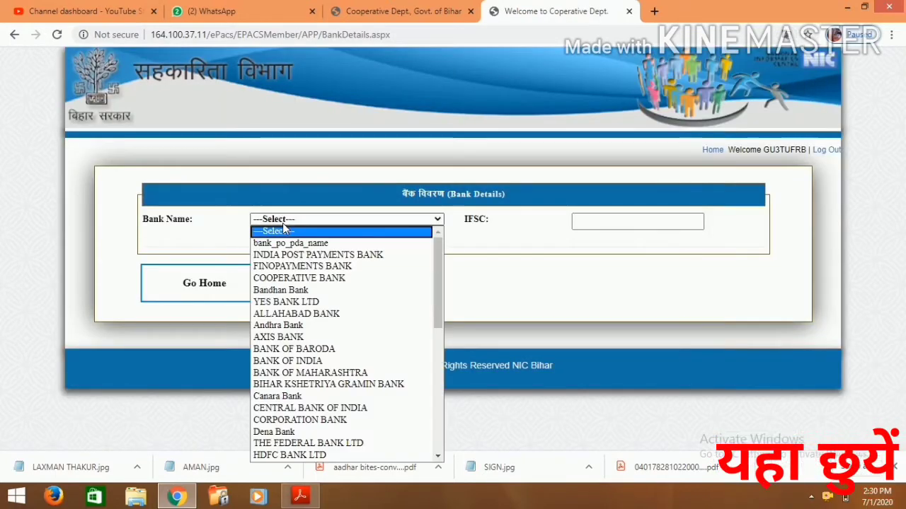
key(i)
key(i)
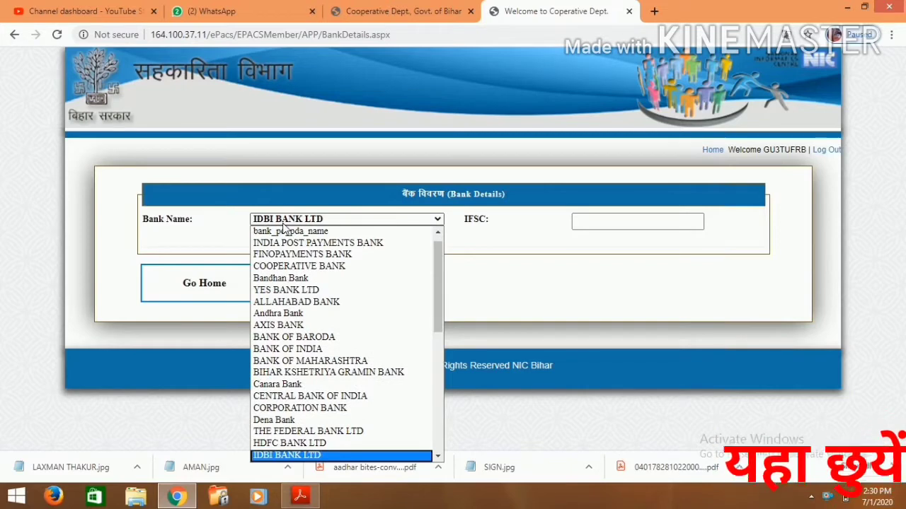
key(Return)
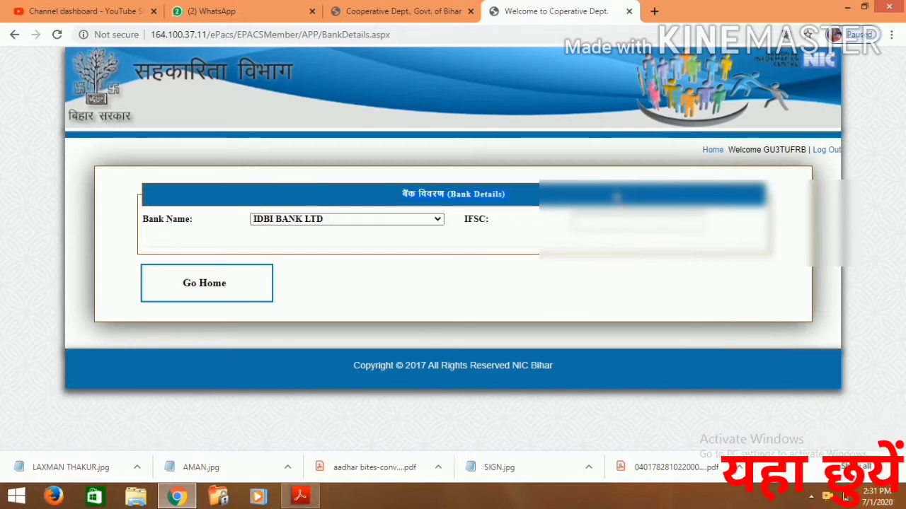
click(614, 218)
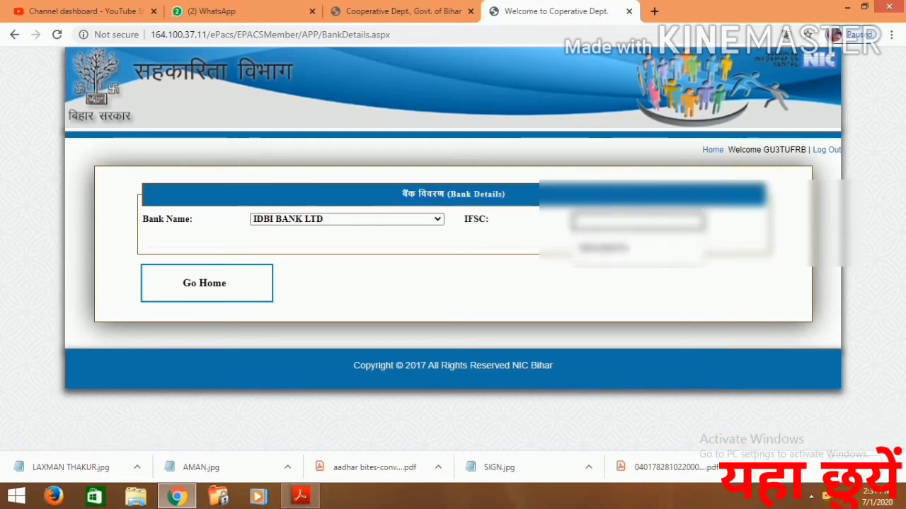
click(602, 248)
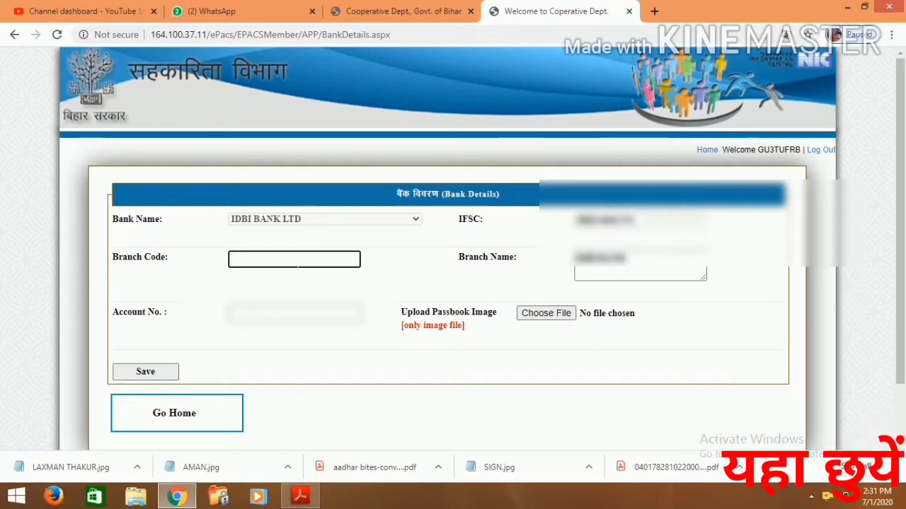
Step: Enter the applicant's bank account number and pick a passbook image file to upload
click(541, 290)
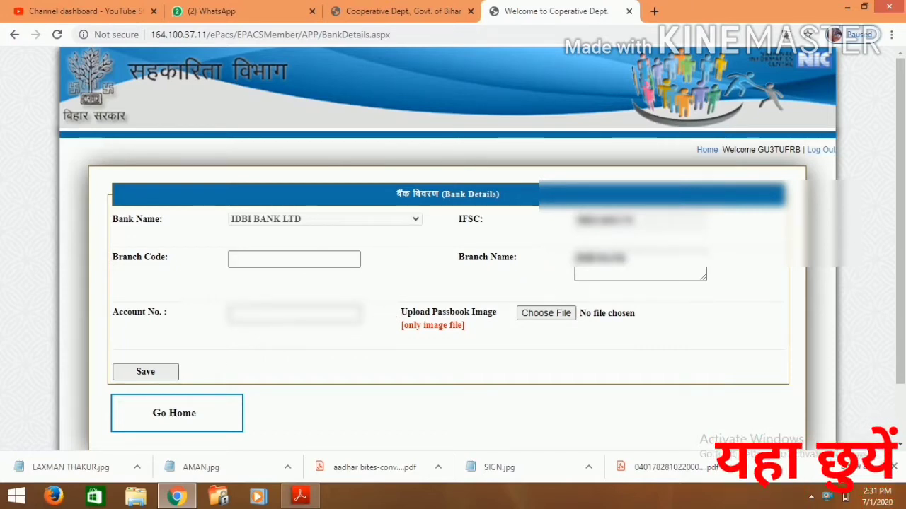
click(339, 318)
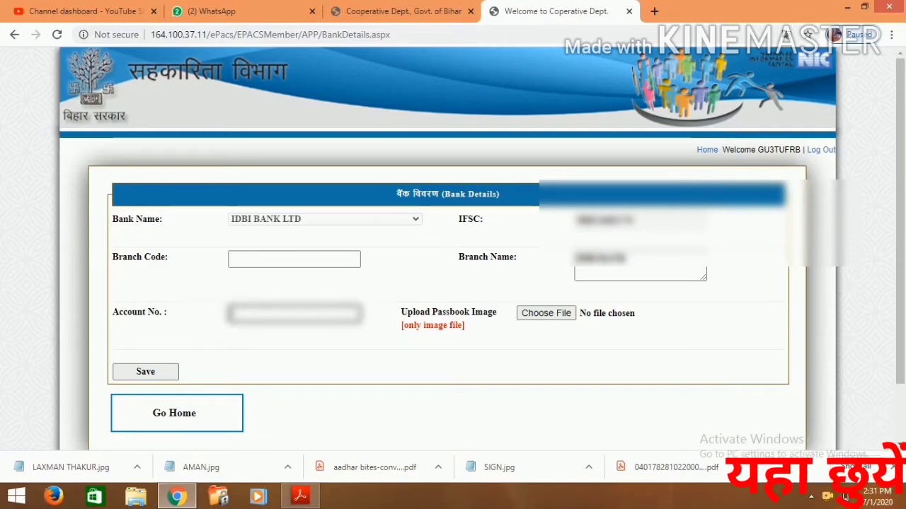
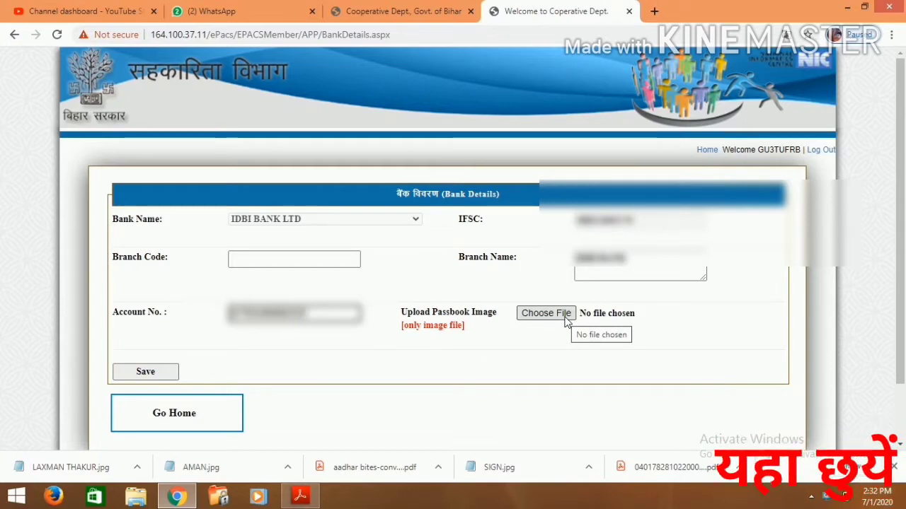
click(566, 319)
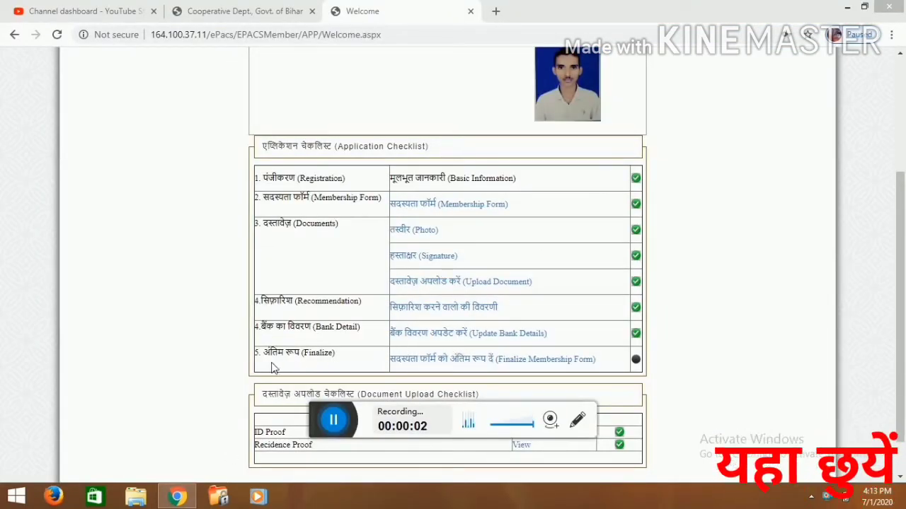
Step: Open the Finalize Membership Form page from the Application Checklist
click(498, 364)
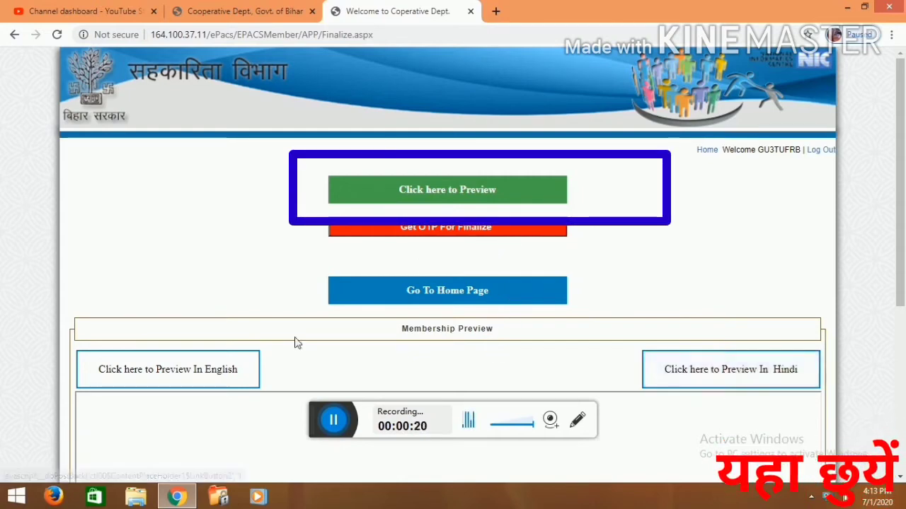
Step: Load the English preview of Form V, read through it, then show it in Hindi
click(487, 190)
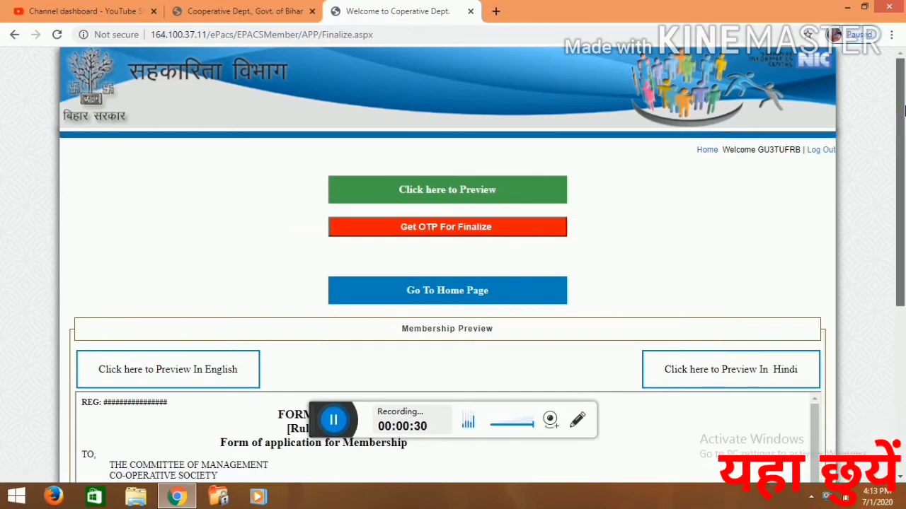
drag(903, 110, 903, 283)
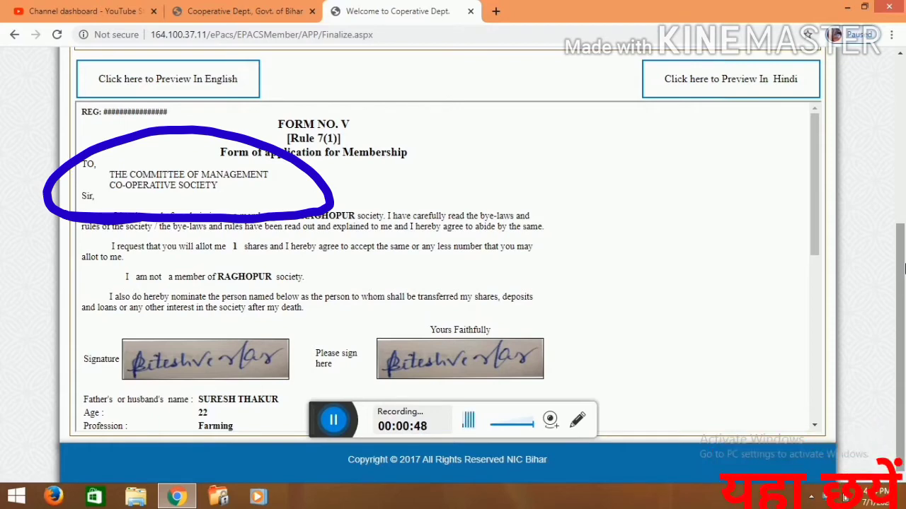
drag(813, 229, 815, 244)
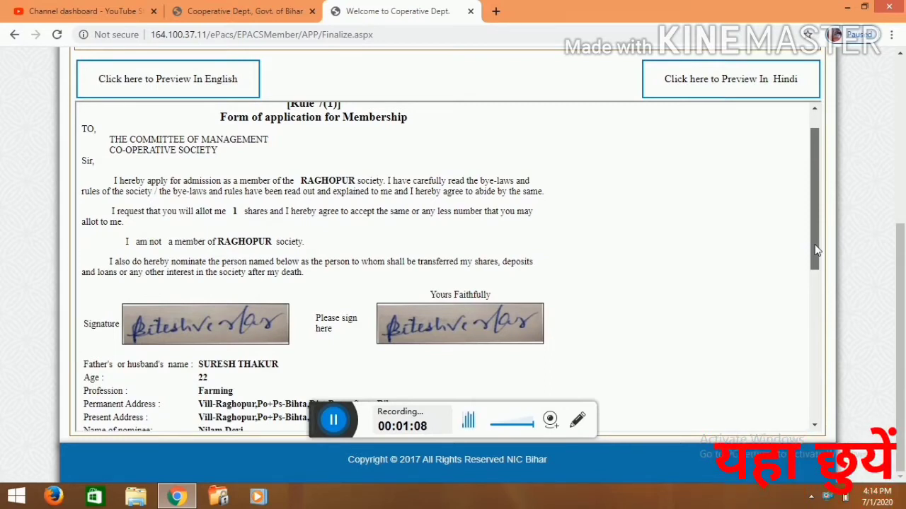
mouse_move(815, 251)
mouse_down()
mouse_move(794, 428)
mouse_move(785, 377)
mouse_up()
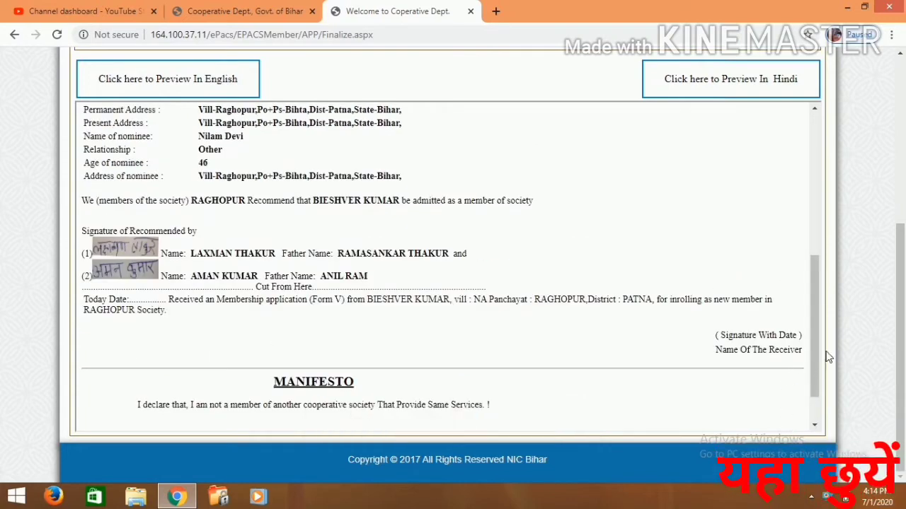
drag(818, 380, 818, 415)
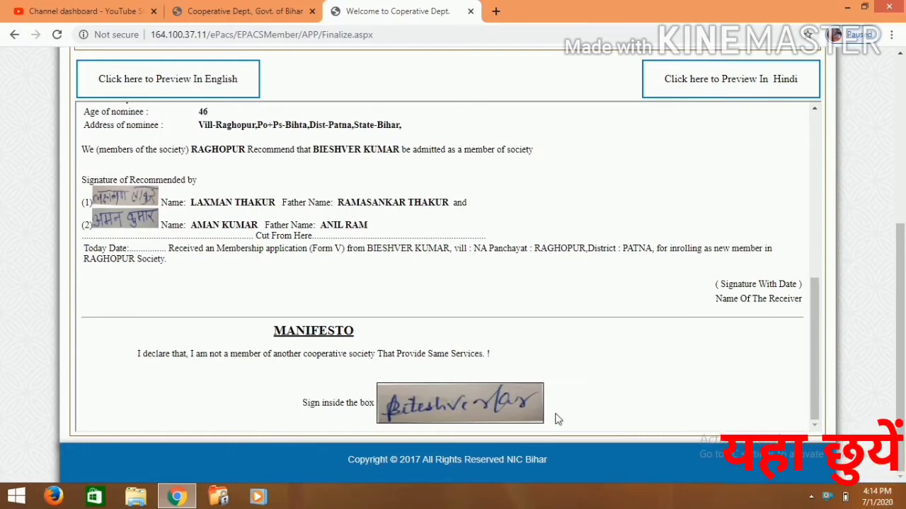
click(814, 393)
drag(813, 389, 736, 86)
click(736, 88)
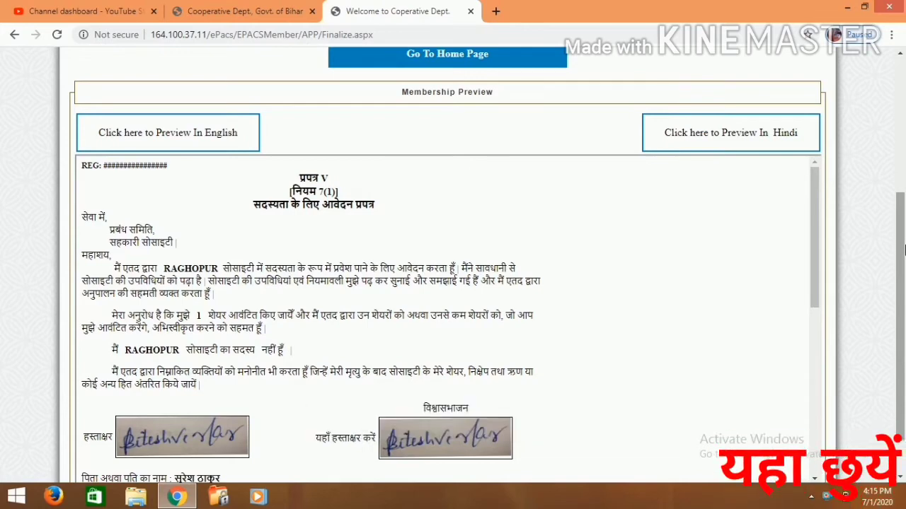
drag(813, 227, 815, 236)
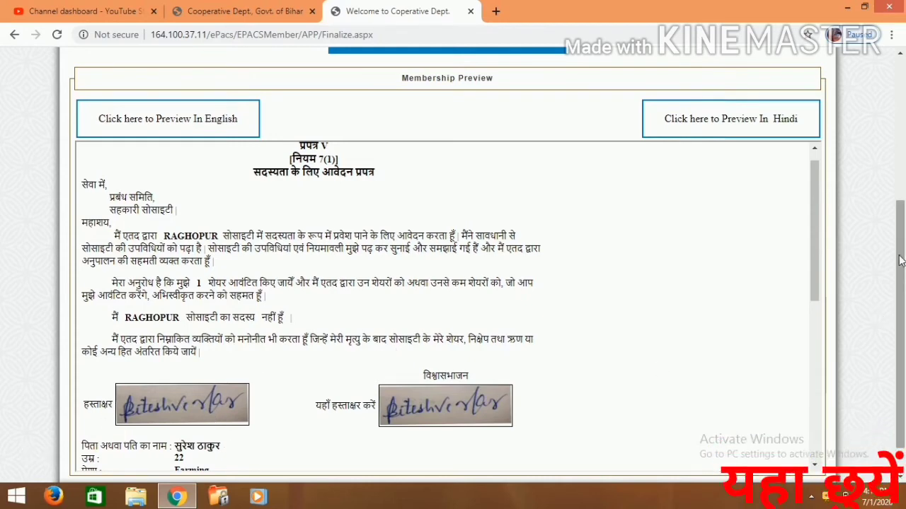
drag(821, 258, 828, 339)
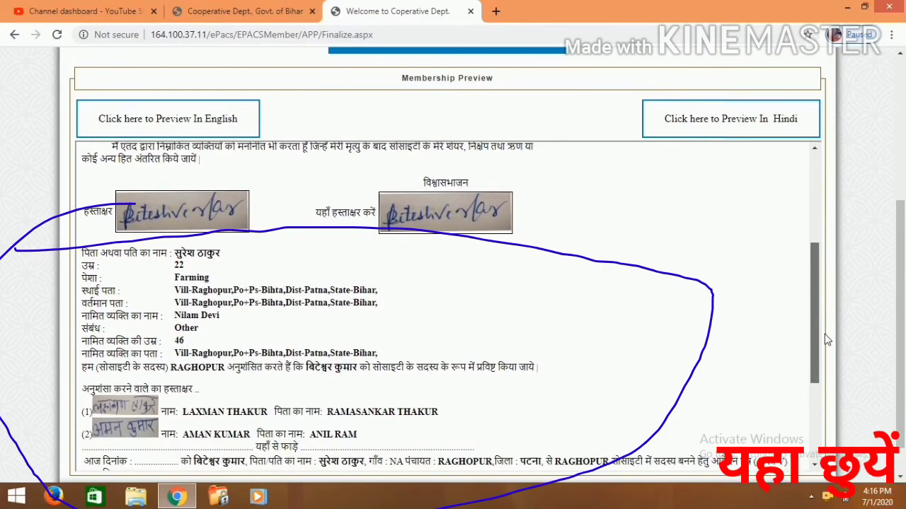
mouse_move(825, 338)
mouse_down()
mouse_move(830, 418)
mouse_move(834, 57)
mouse_up()
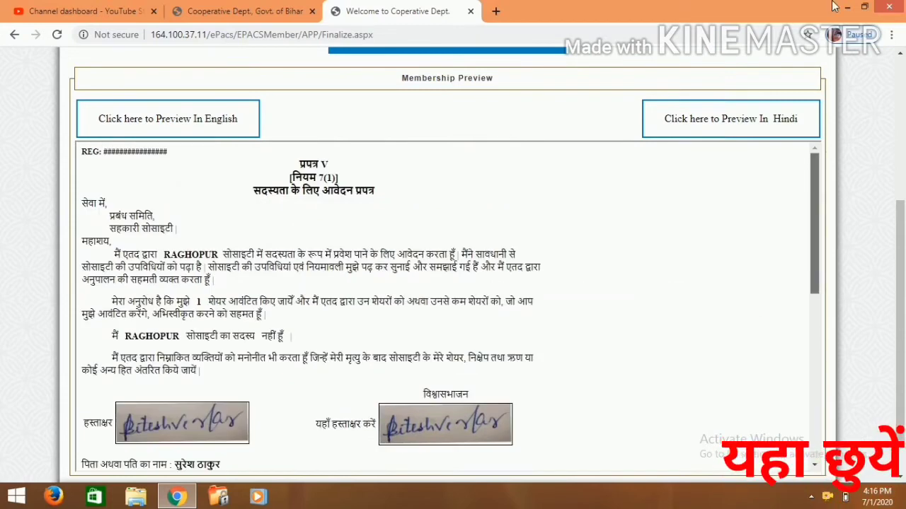
drag(902, 205, 904, 64)
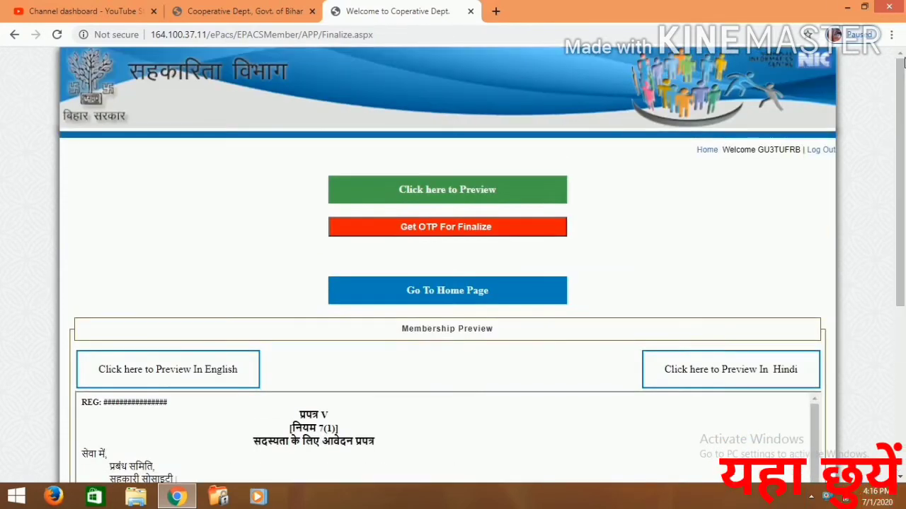
Step: Request the finalization OTP, enter the code received by SMS and submit it
click(462, 228)
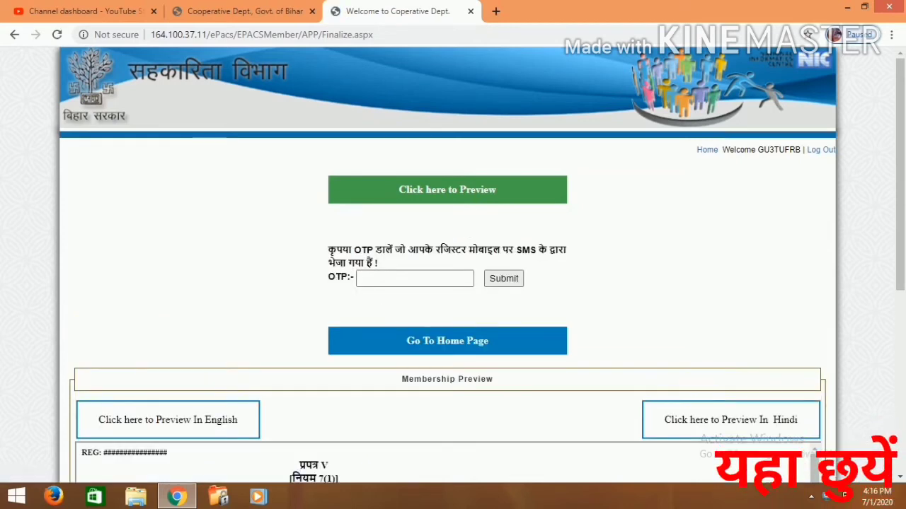
click(411, 279)
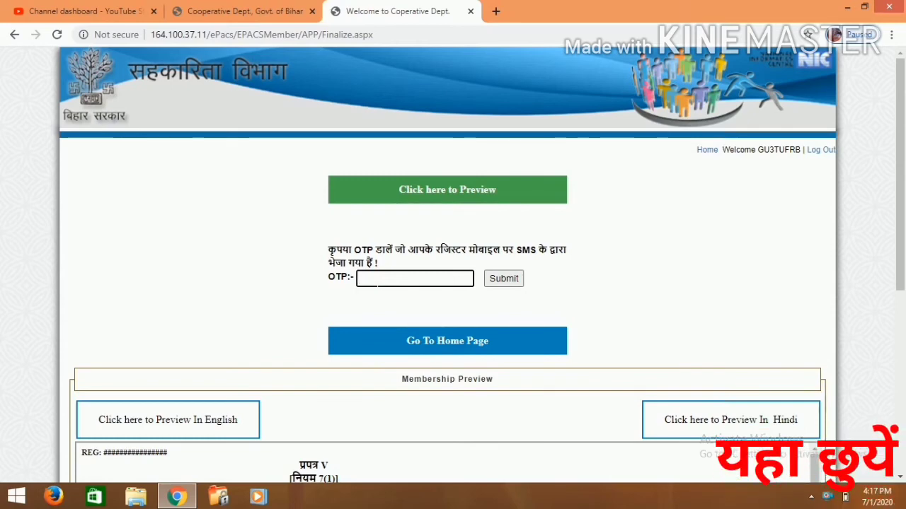
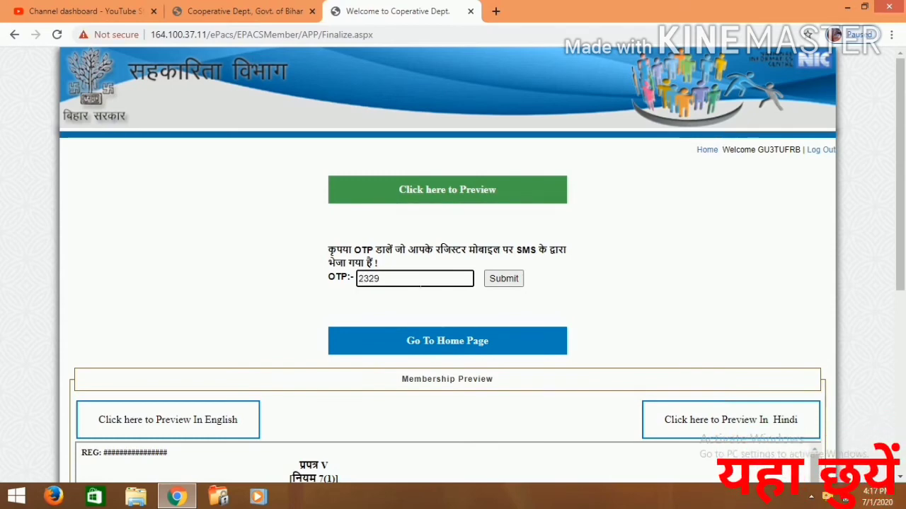
click(503, 281)
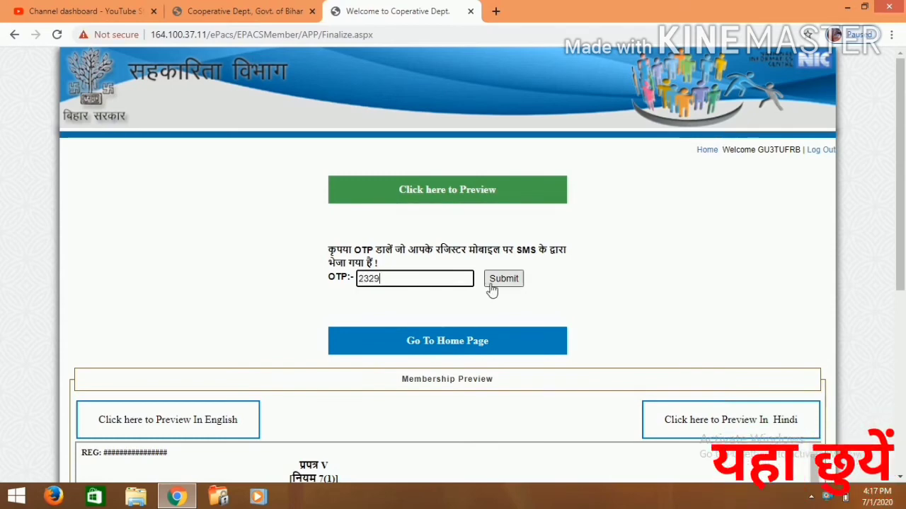
click(503, 279)
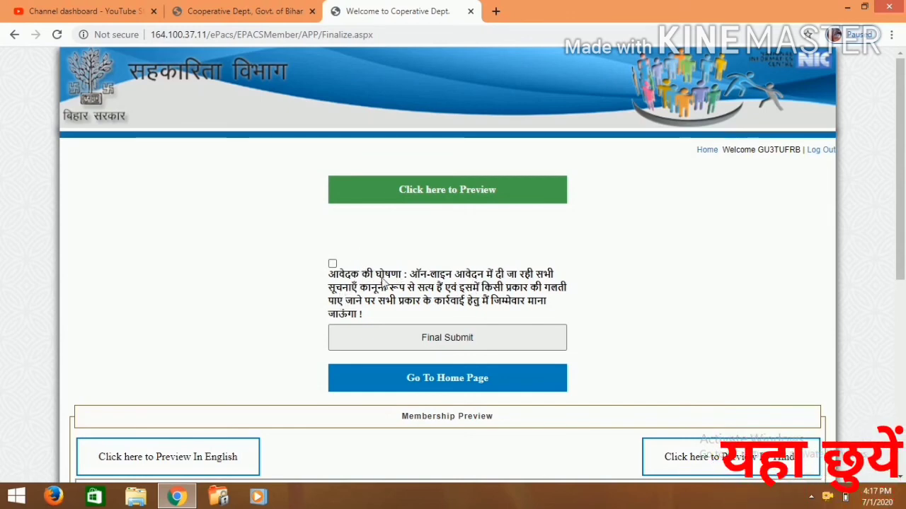
Step: Tick the applicant's declaration, then Final Submit the application and confirm with Yes
click(332, 264)
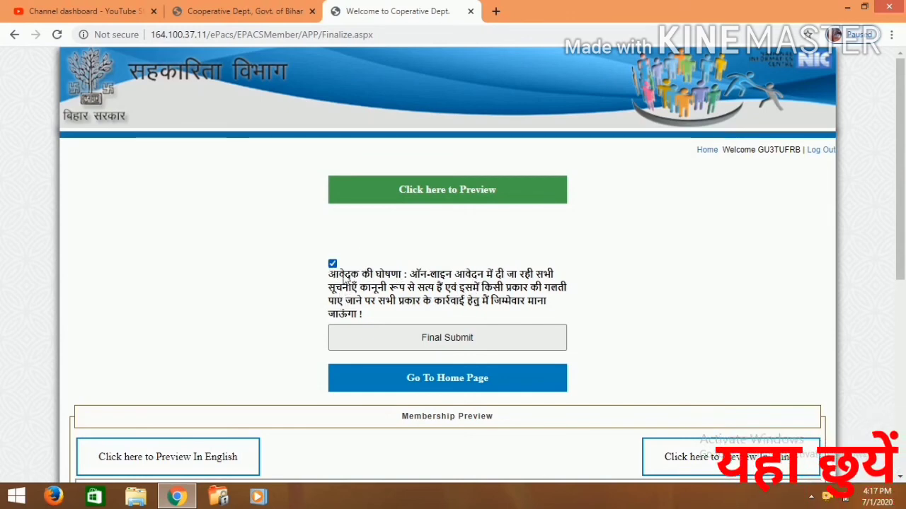
click(462, 342)
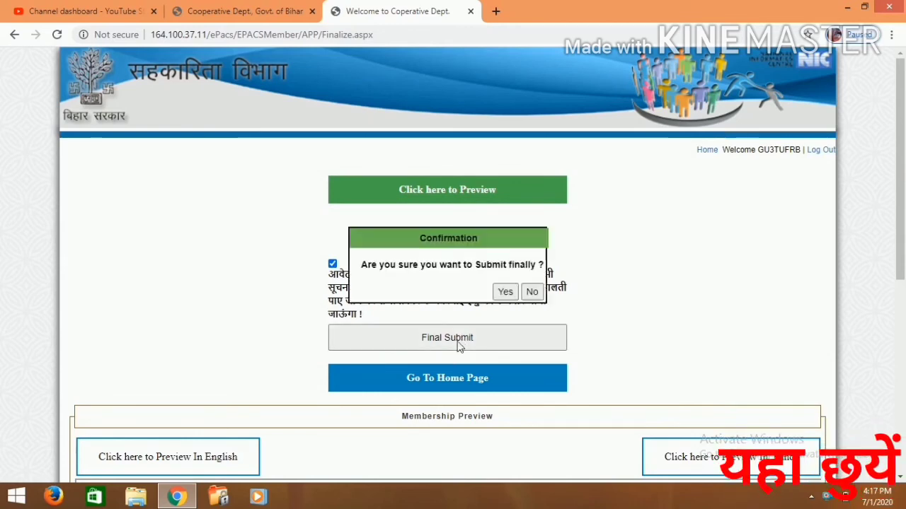
click(505, 293)
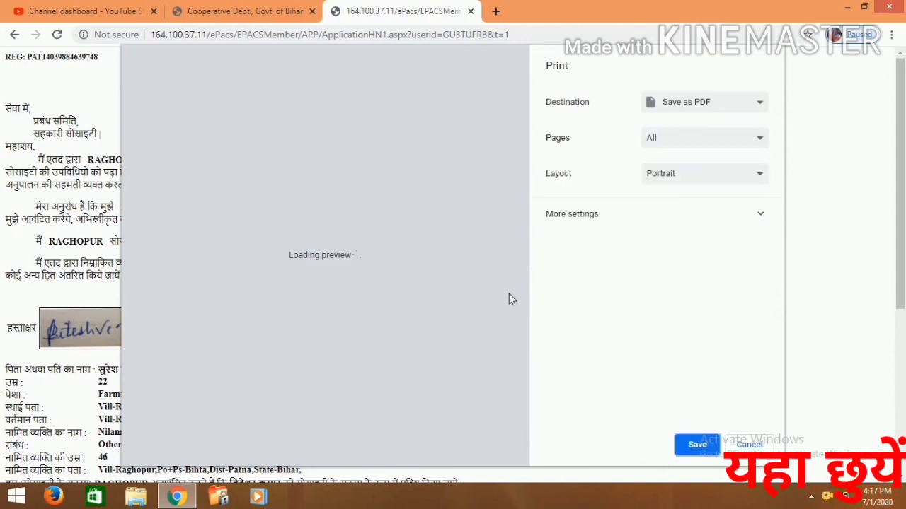
Step: Save the 2-page Hindi application form as a PDF
click(697, 449)
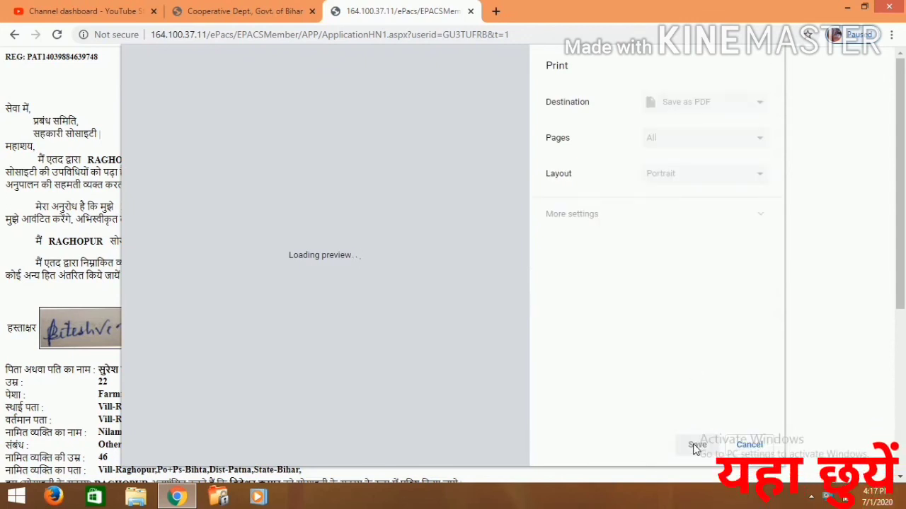